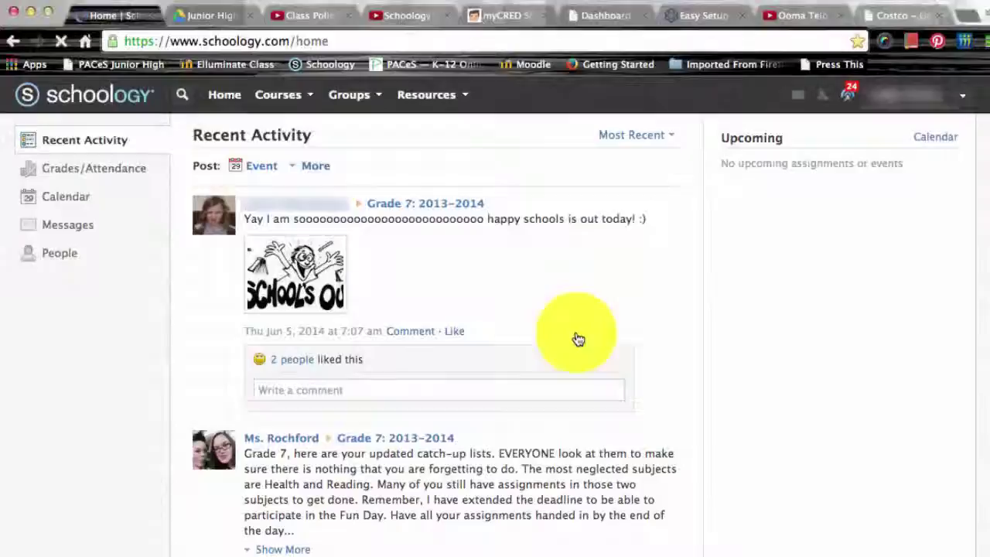
- Go to Personal resources and create a collection titled 'Example Collection'
left_click(428, 97)
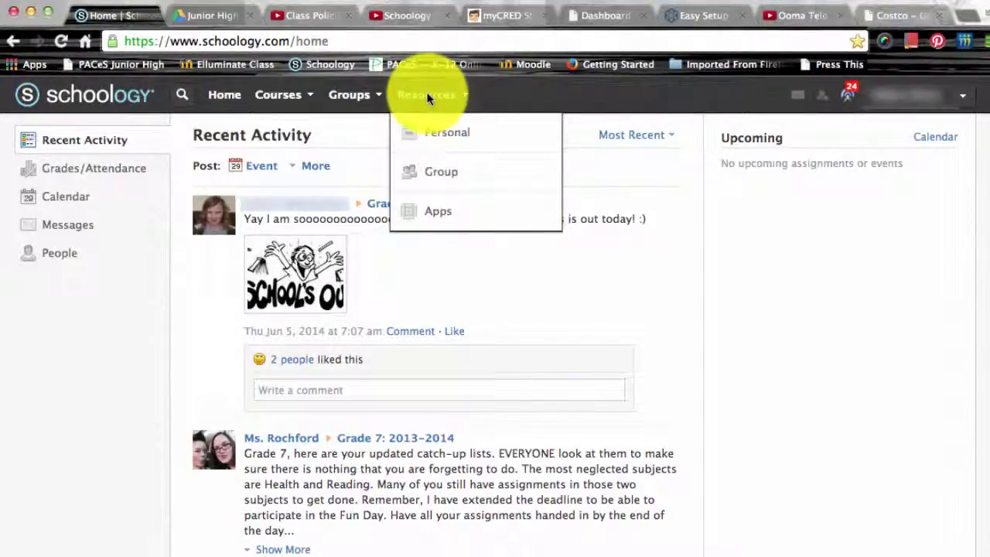
left_click(441, 135)
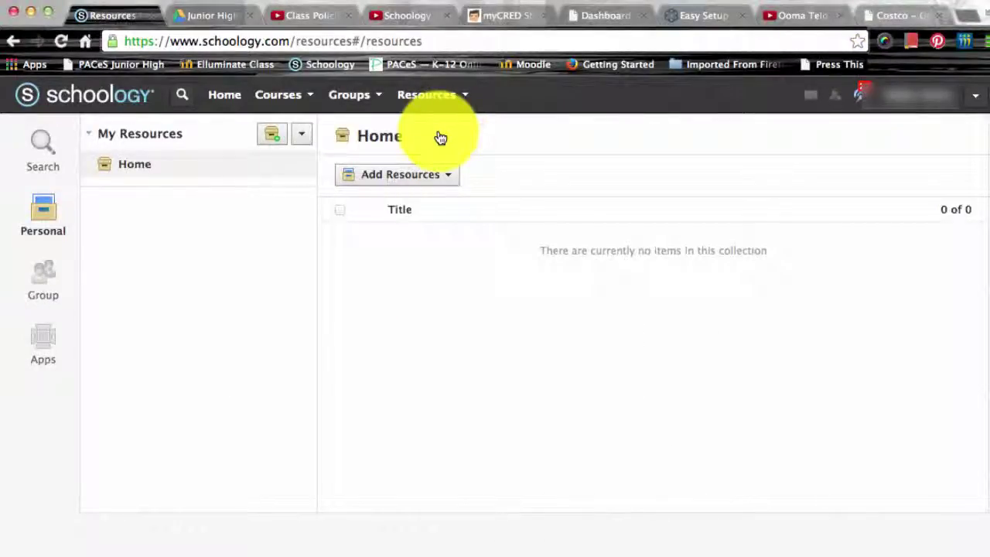
left_click(275, 139)
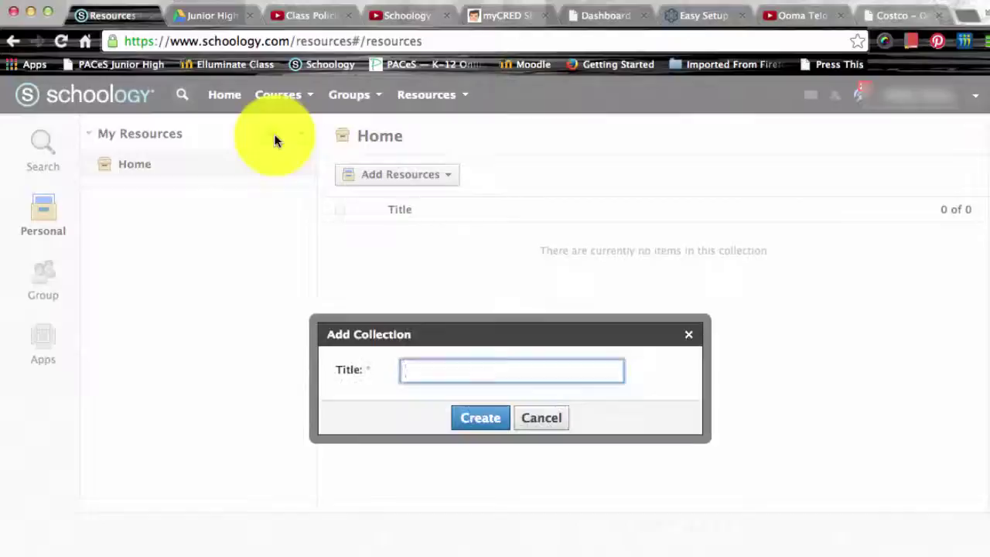
type("Example Collection")
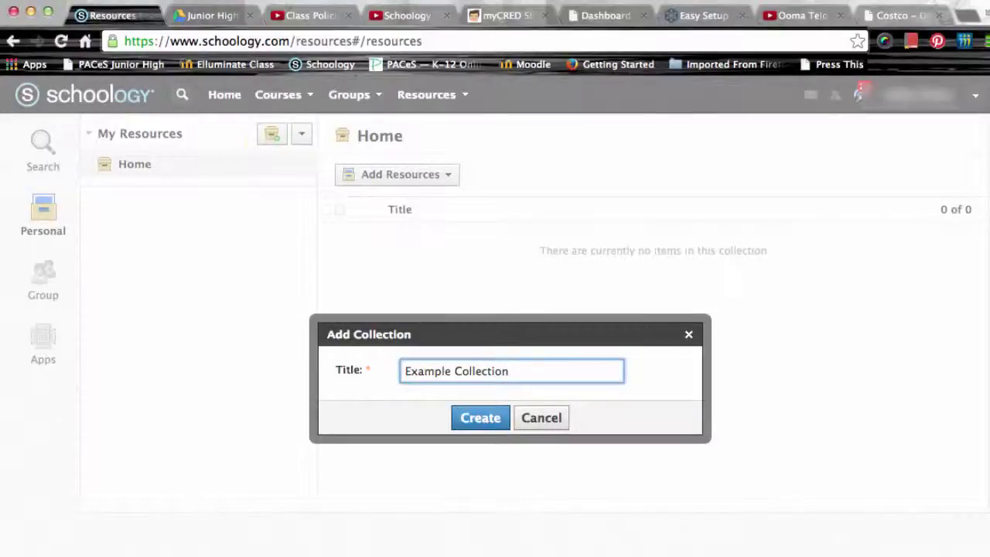
left_click(486, 418)
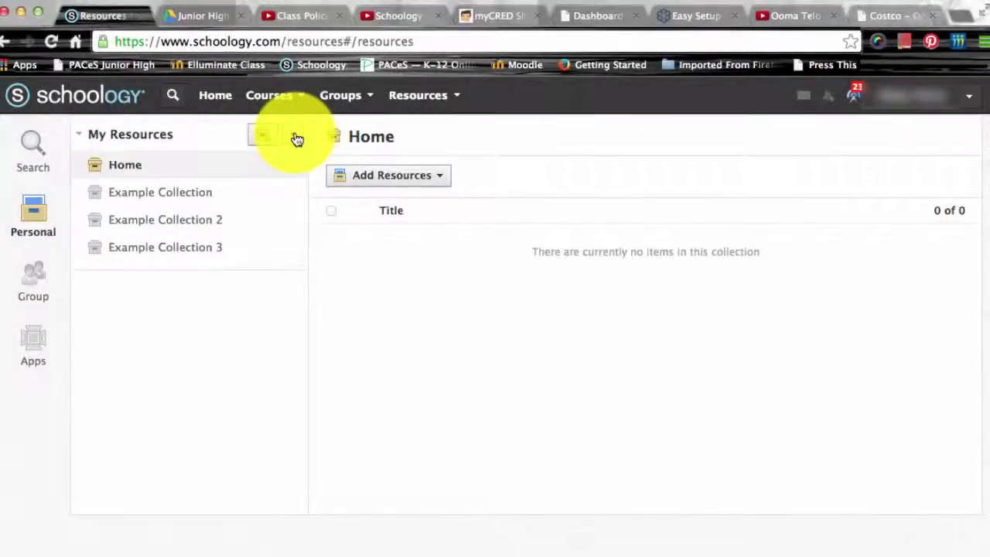
- Drag Example Collection 2 and Example Collection 3 above Example Collection and save the order
left_click(297, 139)
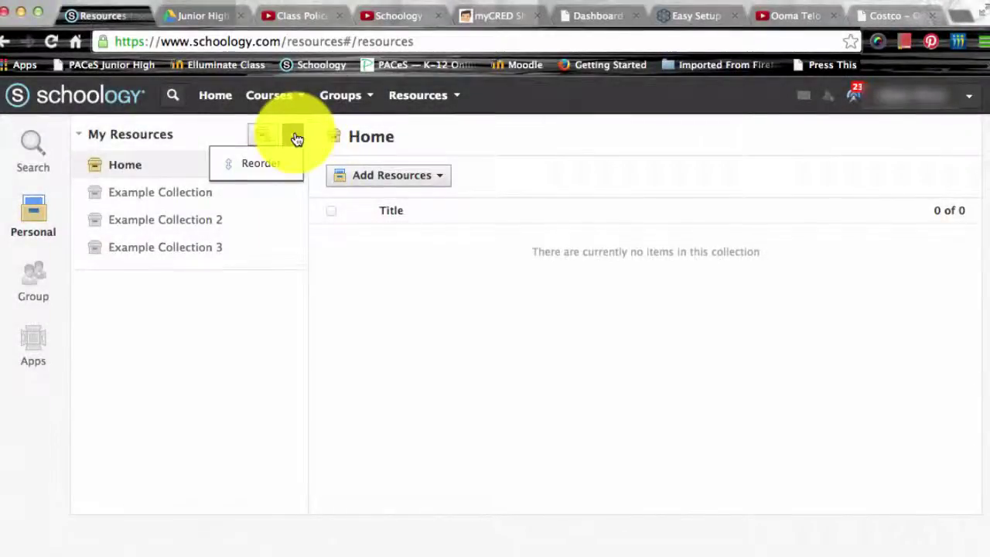
left_click(265, 164)
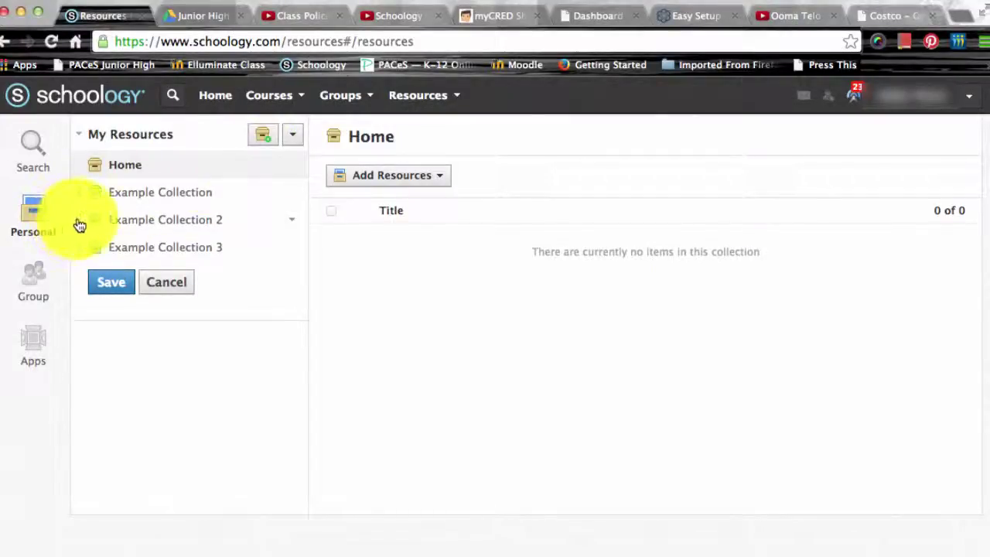
left_click_drag(77, 223, 83, 178)
left_click_drag(78, 248, 87, 206)
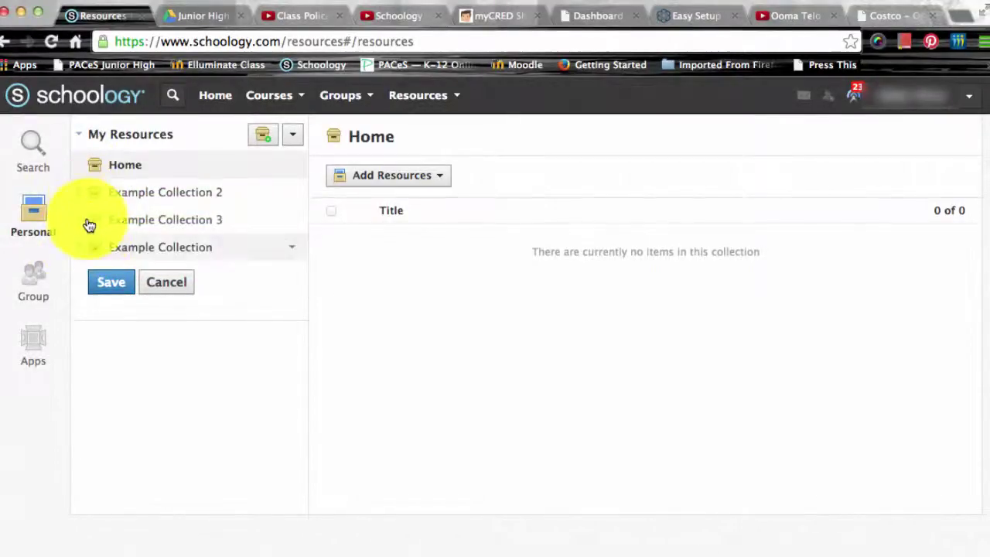
left_click(112, 285)
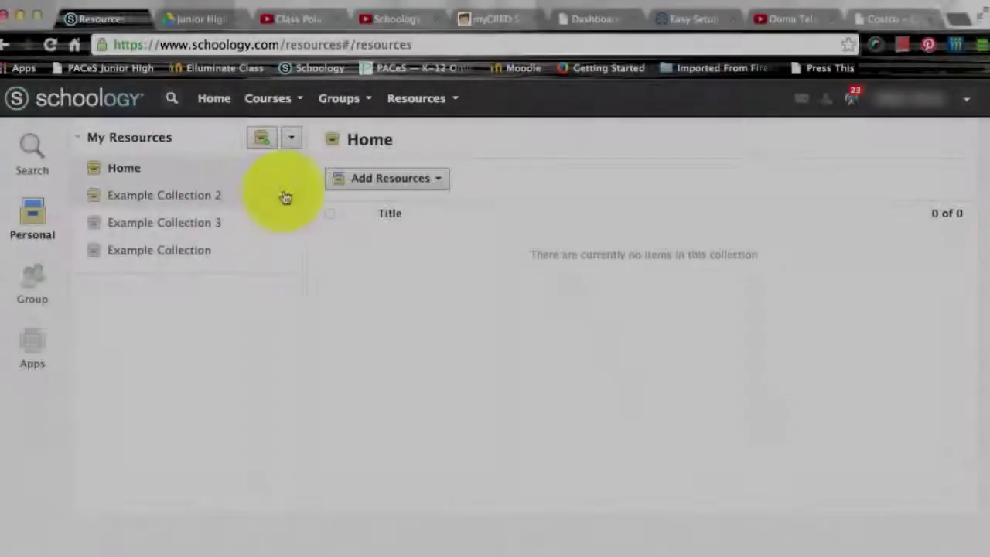
- Rename Example Collection 2 to 'Normal Collection 2'
left_click(288, 195)
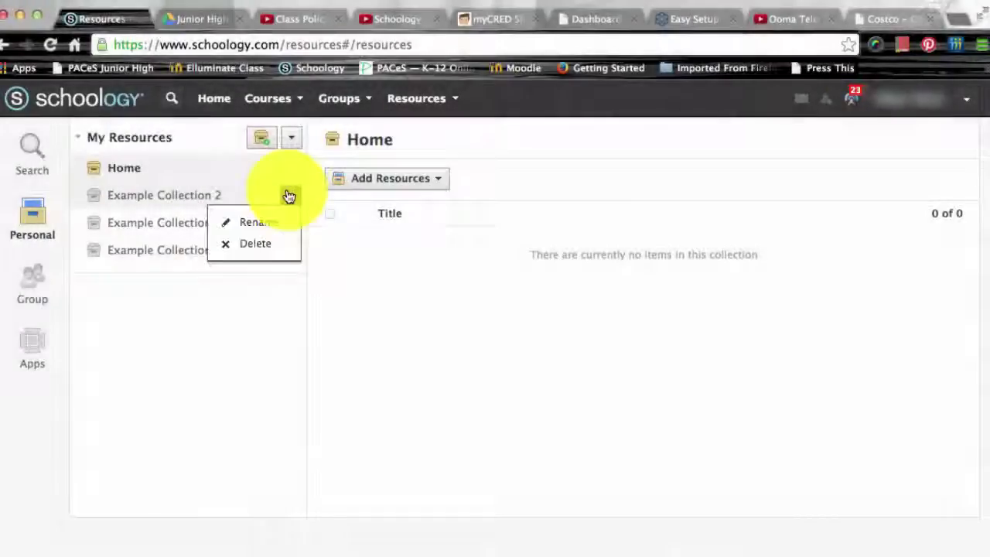
left_click(263, 226)
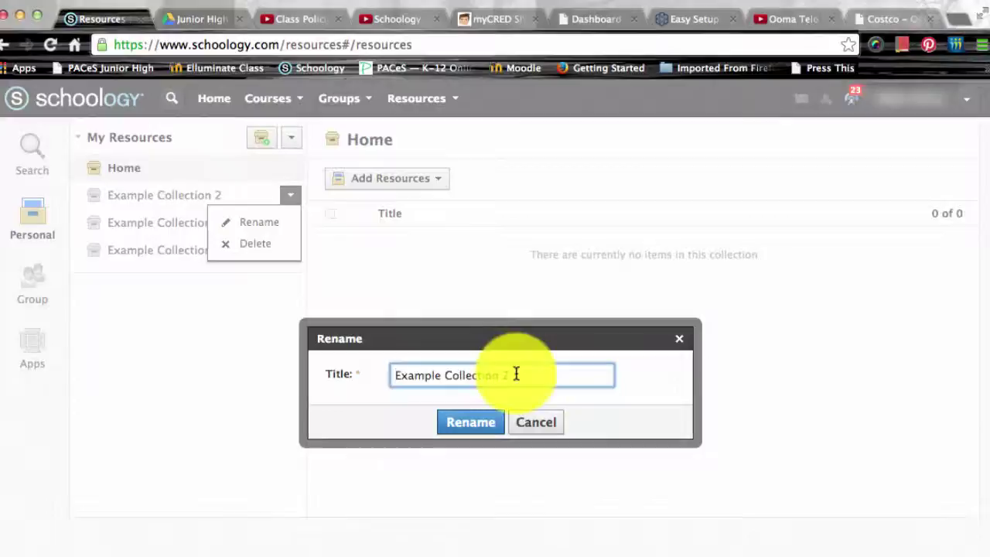
left_click_drag(436, 378, 392, 374)
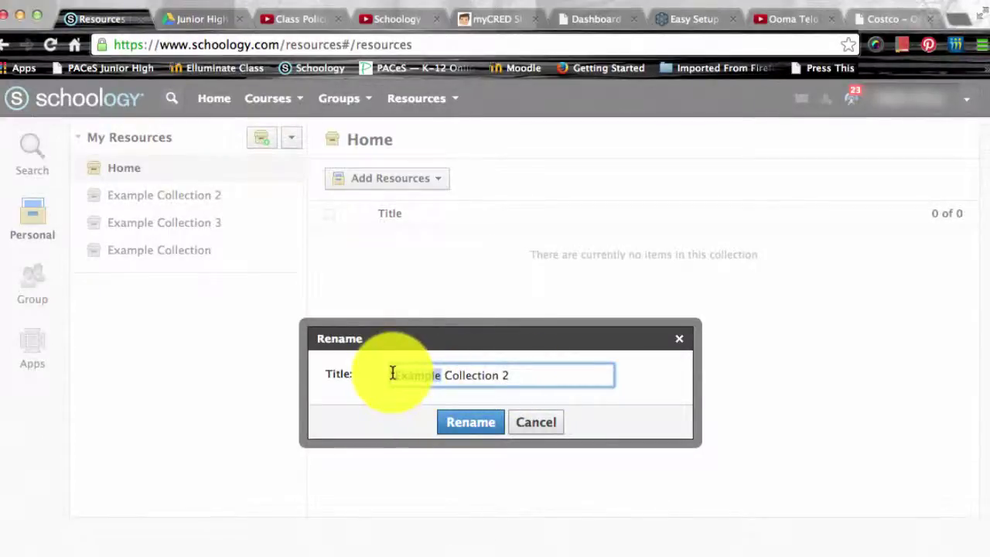
type("Normal")
left_click(474, 430)
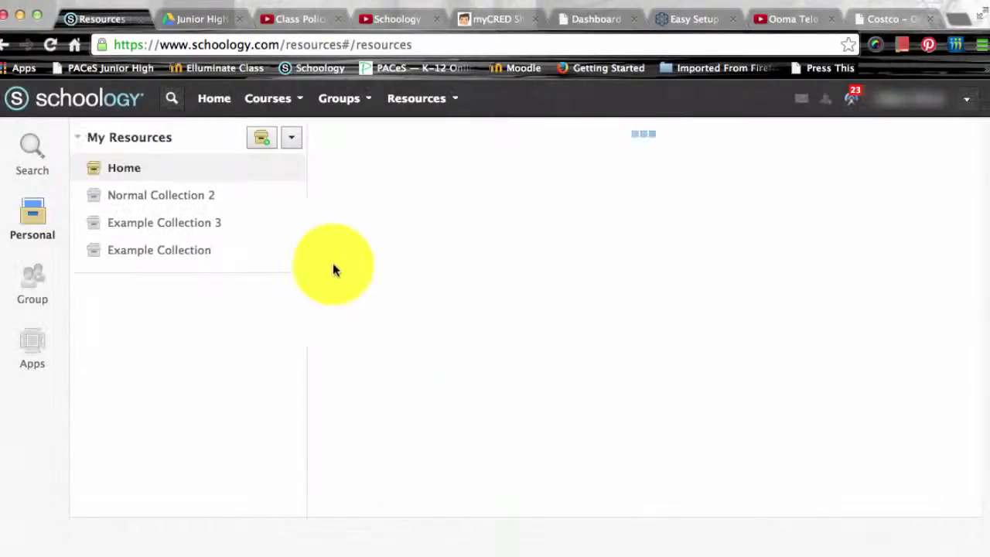
- Delete Example Collection and confirm the deletion
left_click(290, 249)
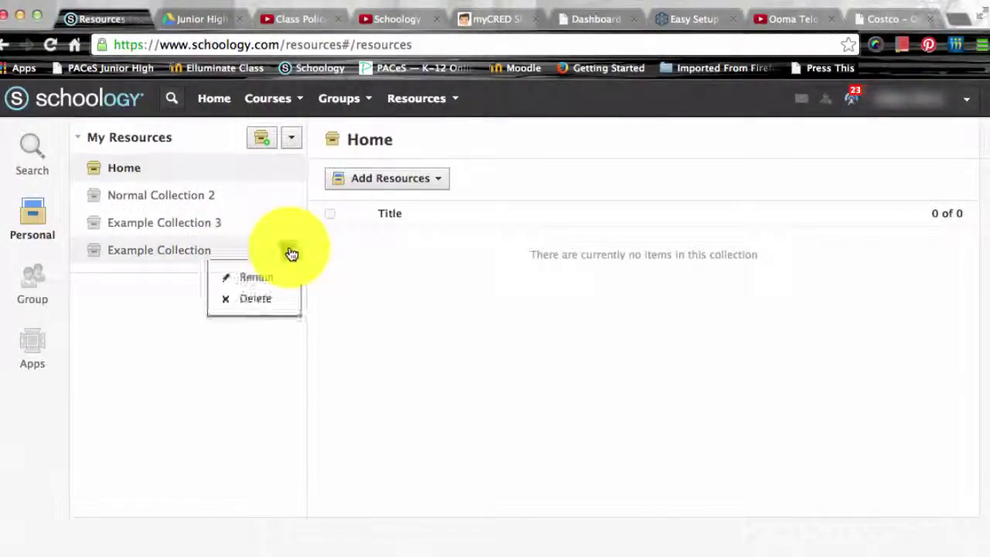
left_click(271, 300)
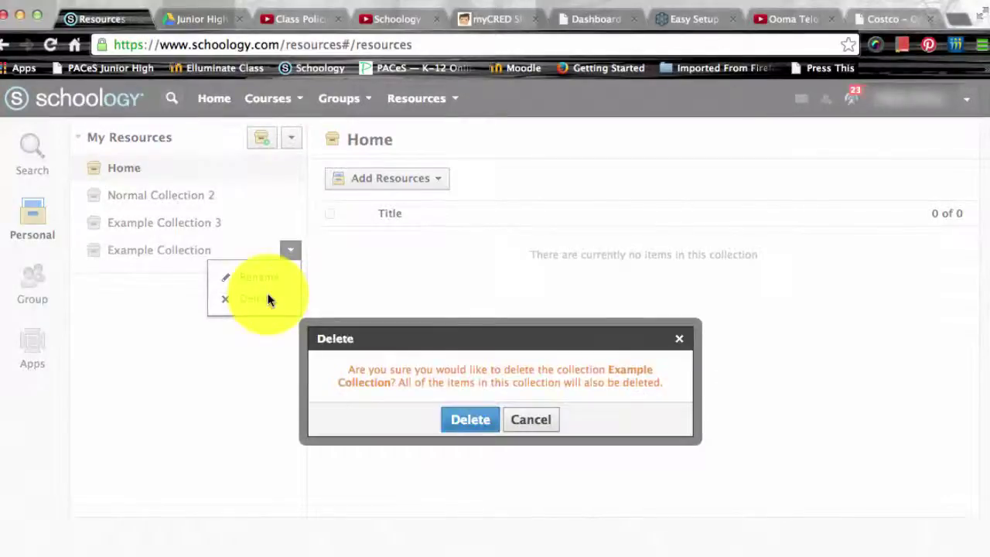
left_click(468, 419)
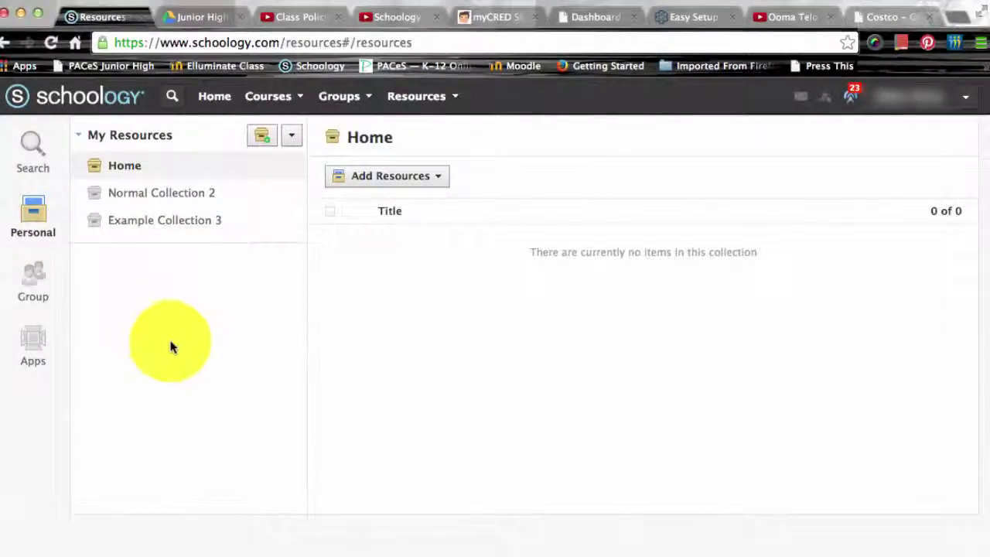
- In Example Collection 3, create purple folder 'Example Folder' described 'This is an example folder'
left_click(155, 230)
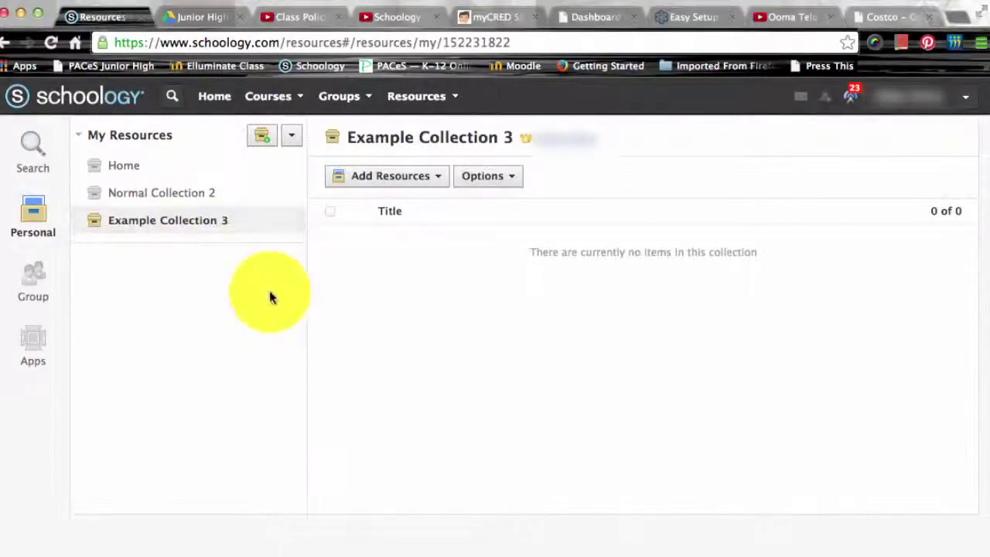
left_click(434, 184)
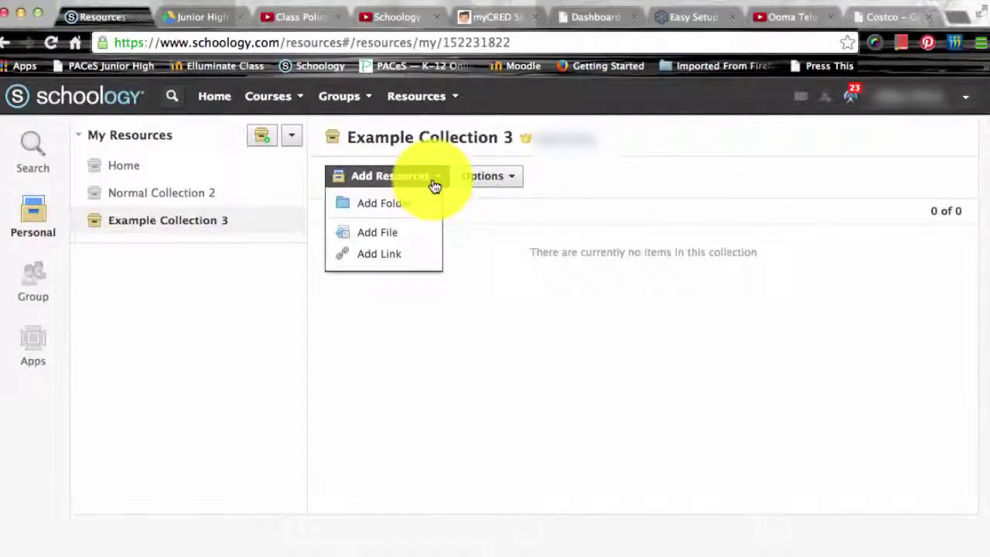
left_click(407, 205)
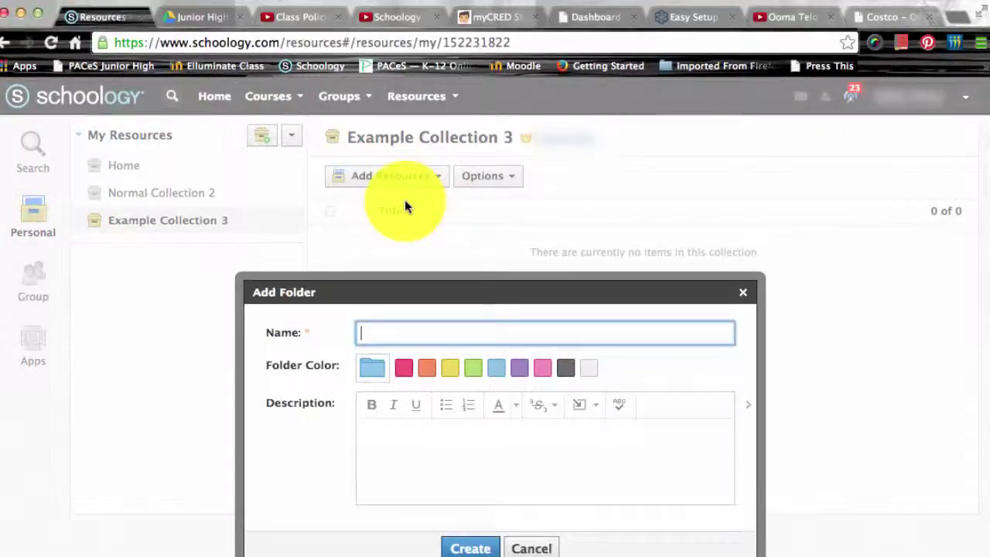
type("Exam")
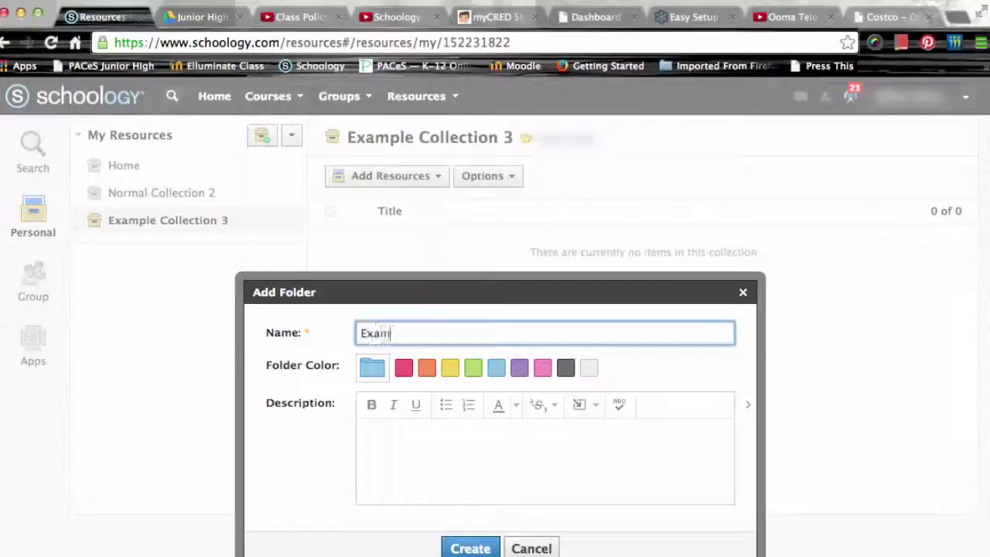
type("ple Folder")
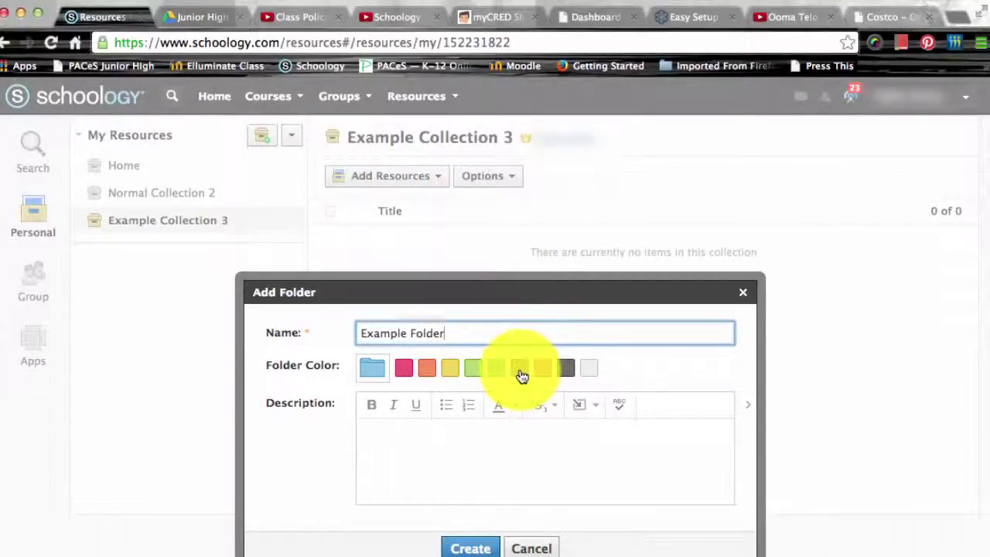
left_click(520, 372)
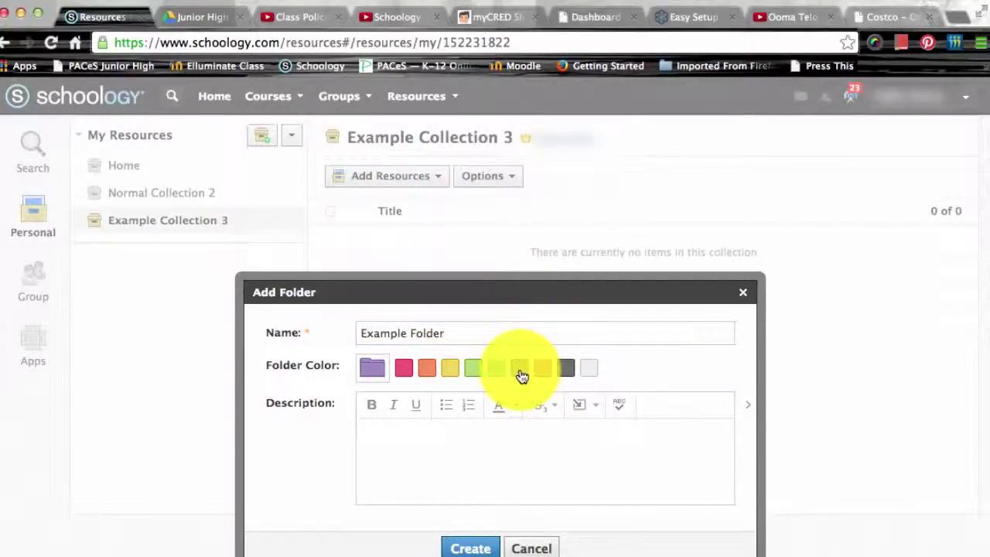
left_click(470, 491)
type("This i")
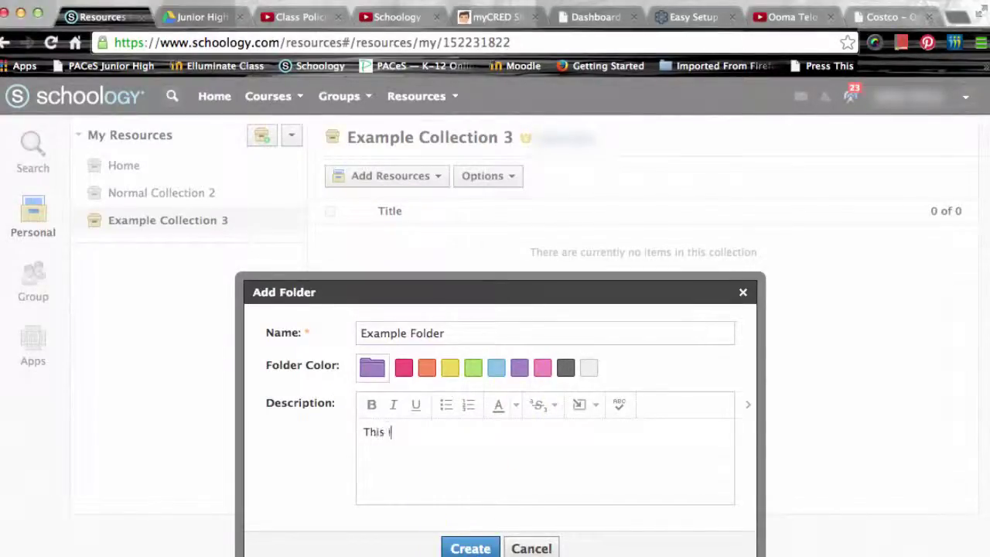
type("s an example folder")
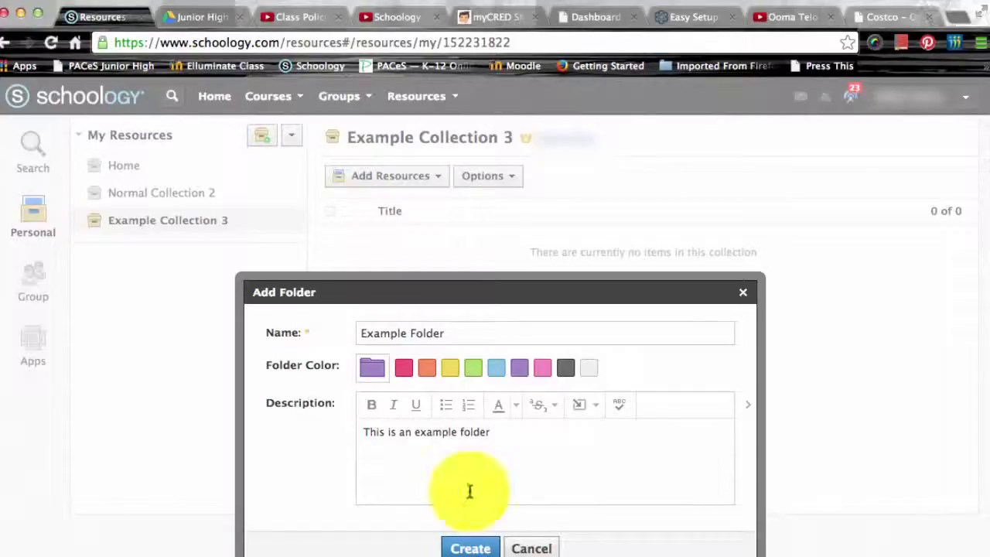
left_click(468, 549)
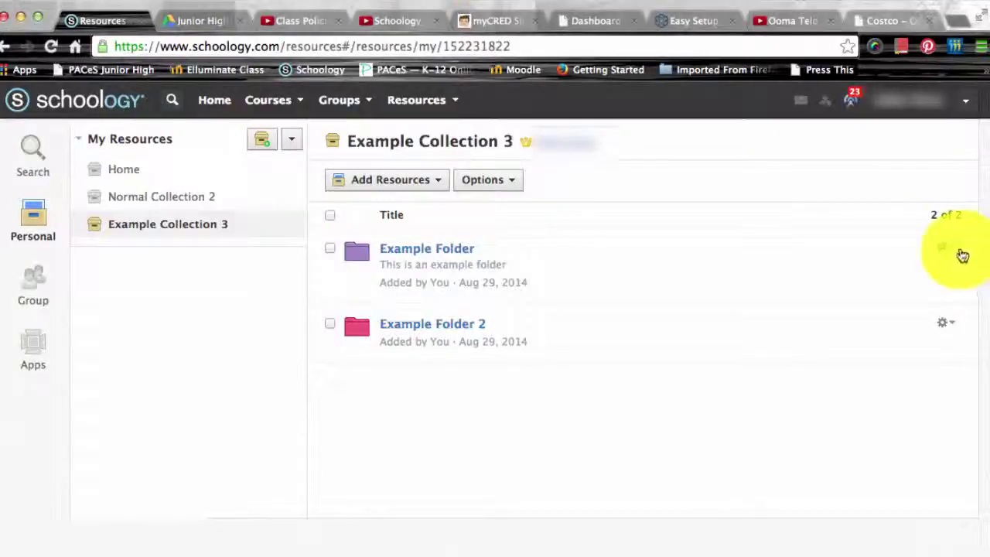
- Edit Example Folder's name, replacing 'Example' with 'New' to make 'New Folder'
left_click(945, 249)
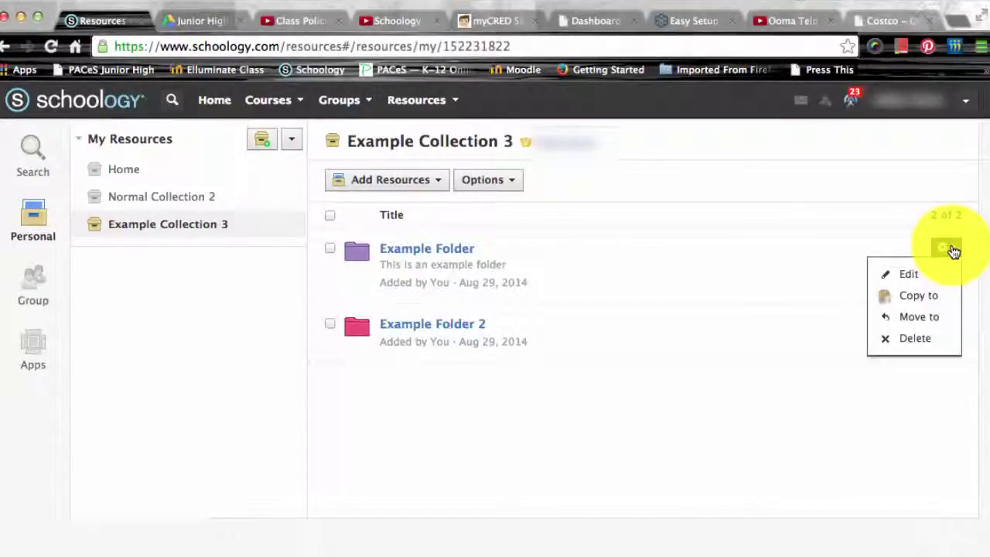
left_click(931, 269)
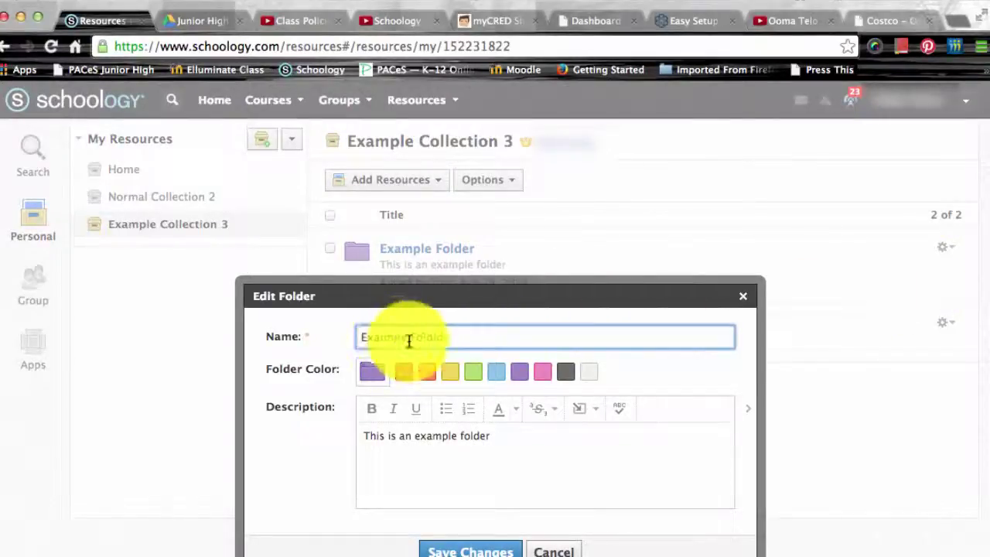
double_click(399, 338)
type("New")
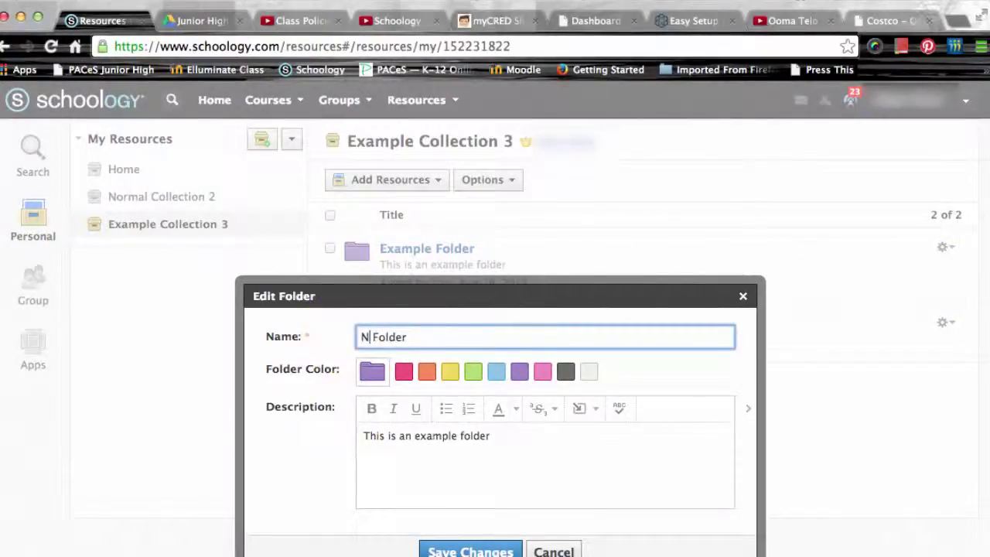
left_click(456, 548)
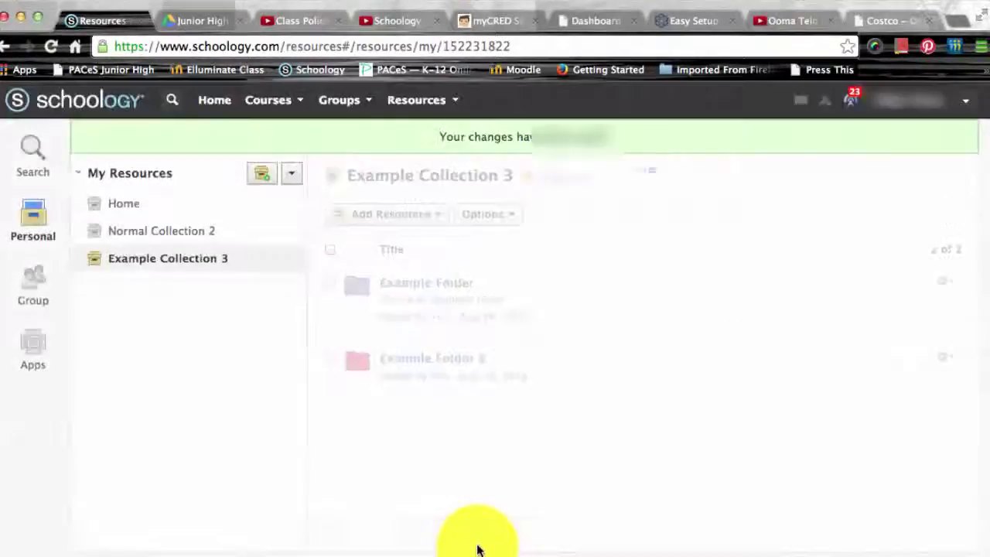
- Copy New Folder into Example Folder 2 and verify the copy is there
left_click(947, 282)
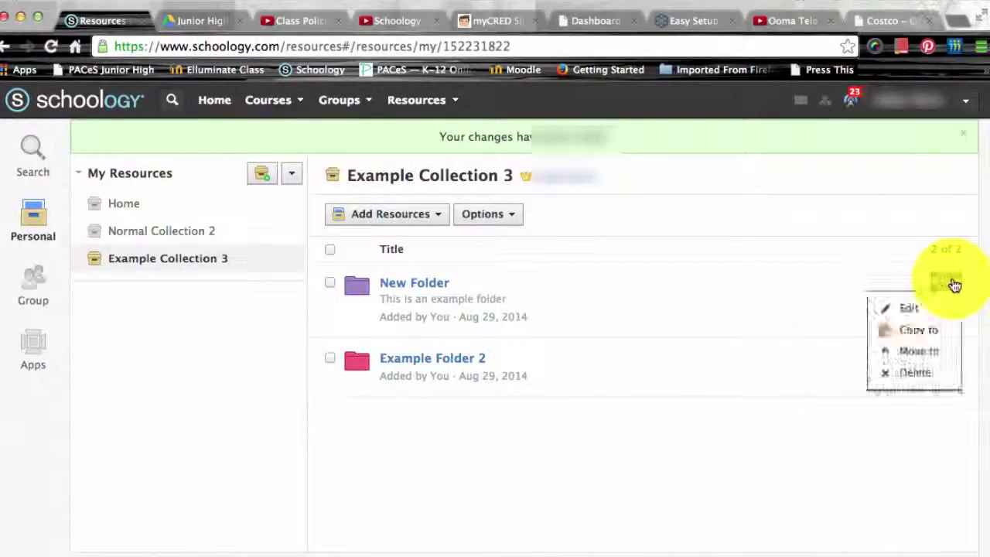
left_click(935, 332)
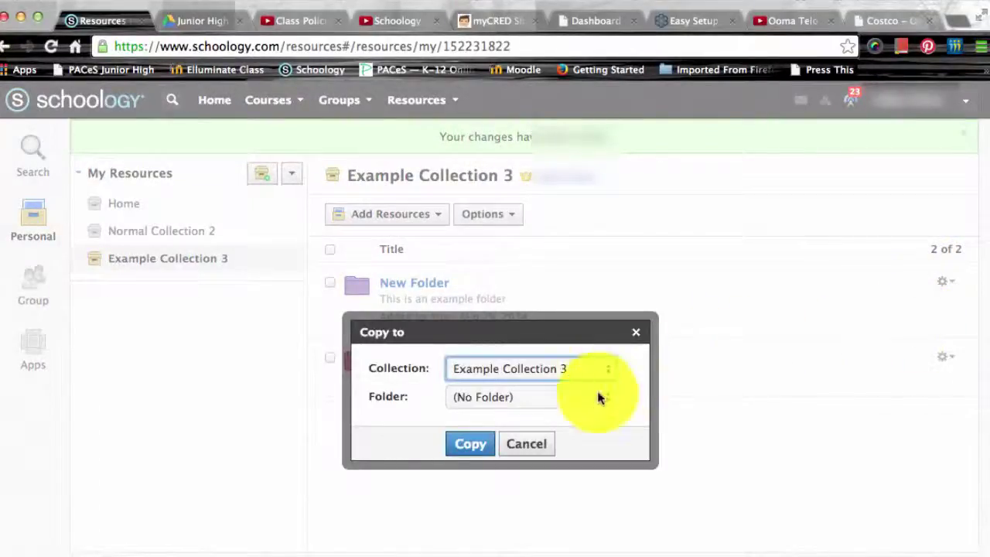
left_click(589, 399)
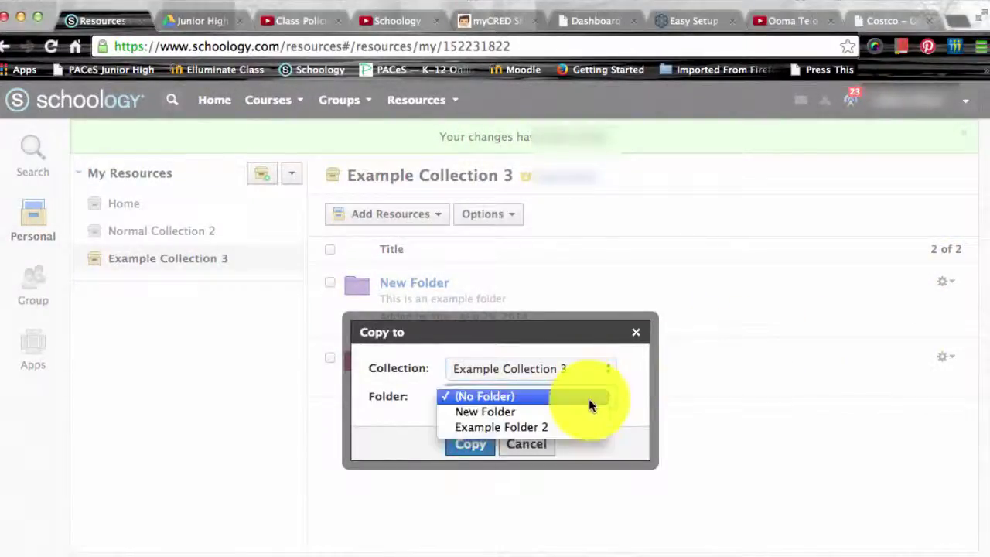
left_click(556, 425)
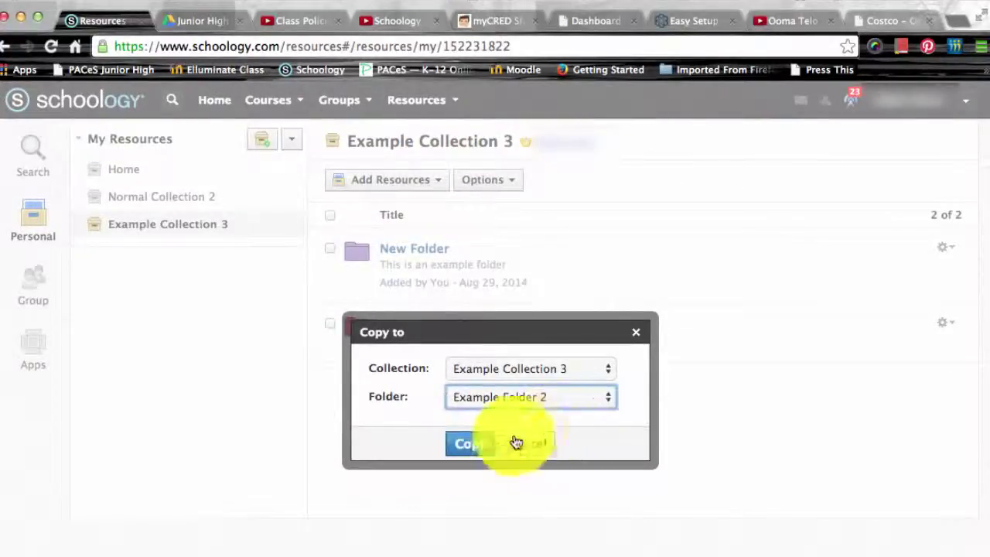
left_click(478, 447)
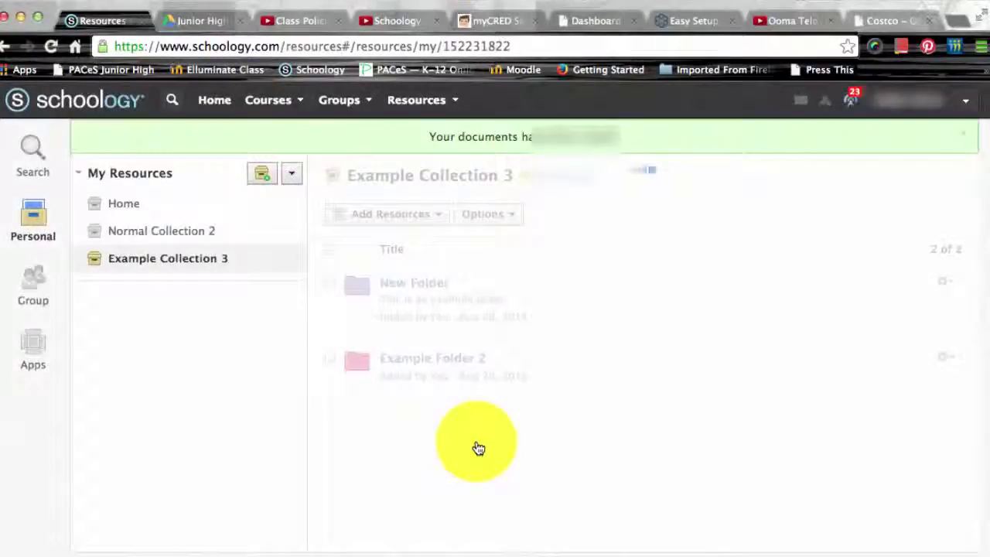
left_click(444, 365)
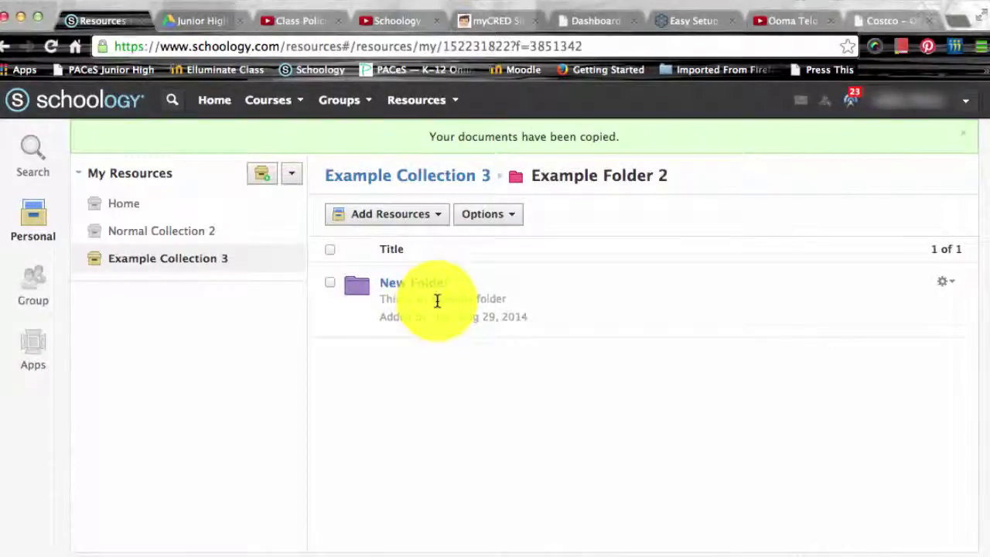
left_click(461, 177)
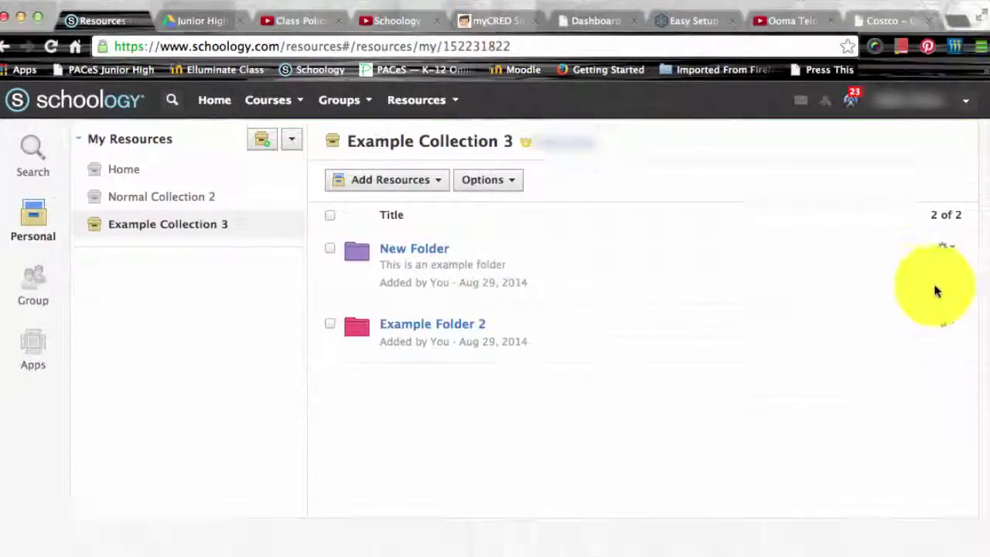
- Move New Folder into Example Folder 2 and verify it arrived there
left_click(949, 247)
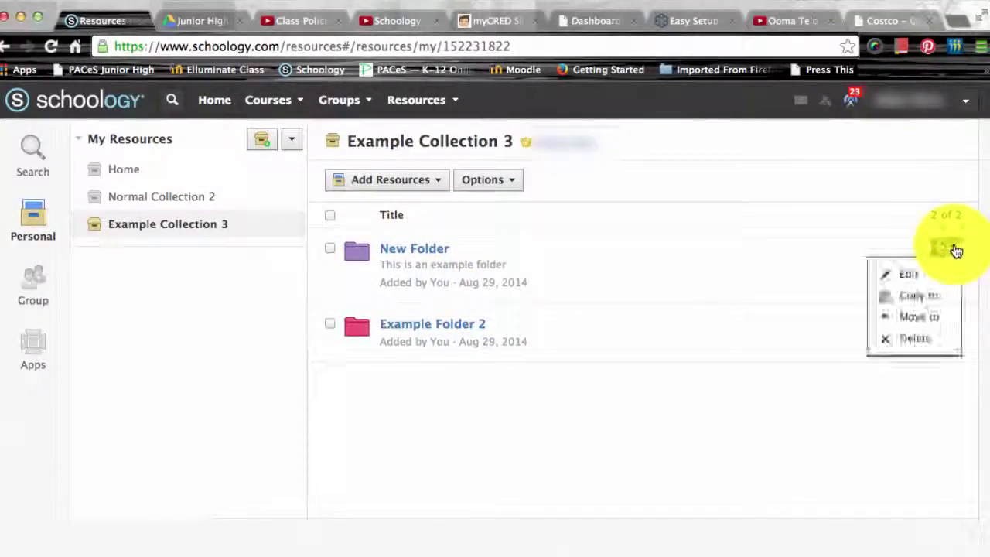
left_click(920, 320)
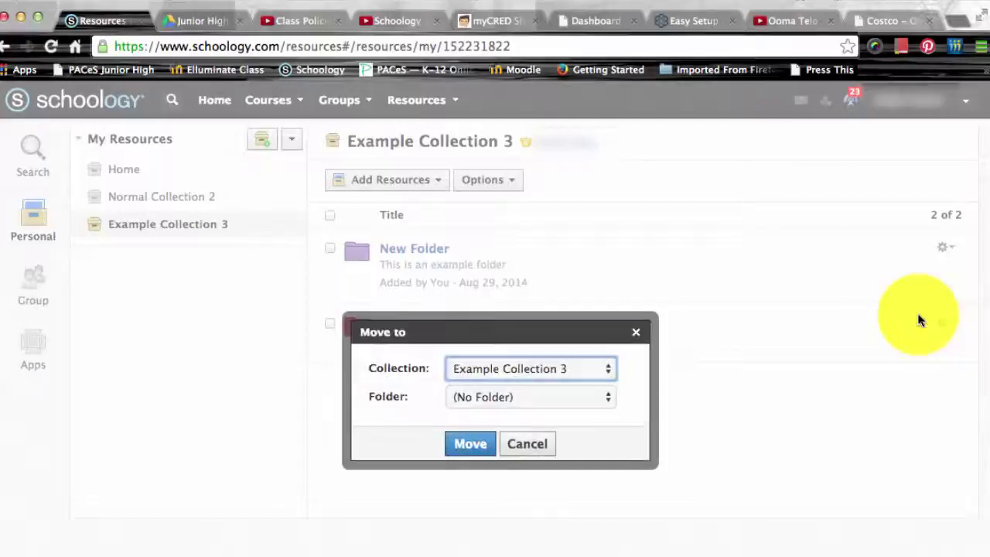
left_click(569, 398)
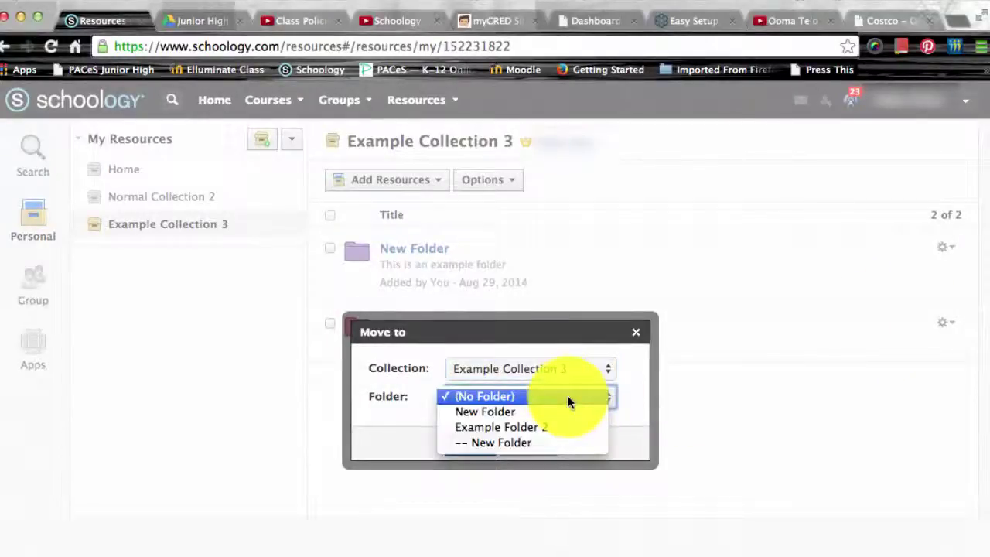
left_click(537, 427)
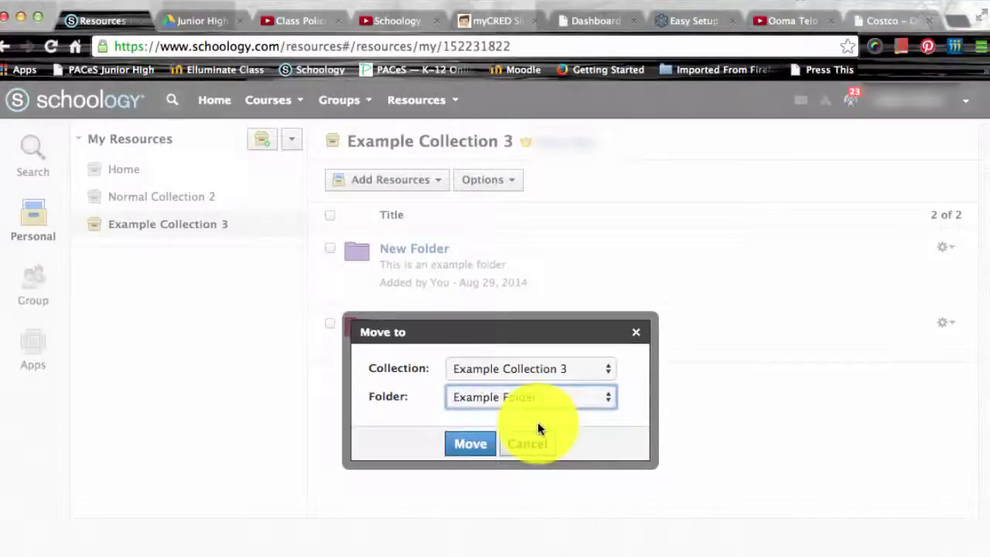
left_click(487, 445)
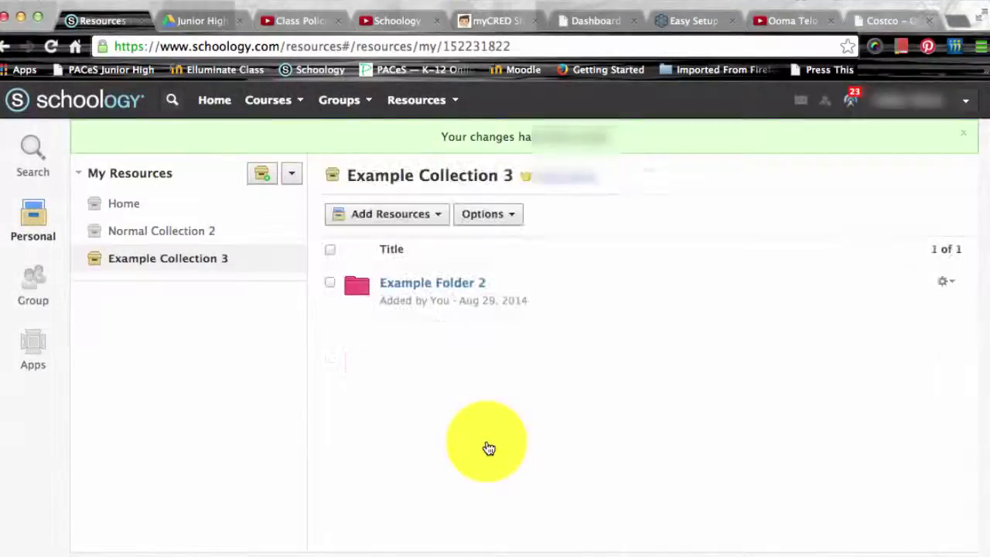
left_click(457, 285)
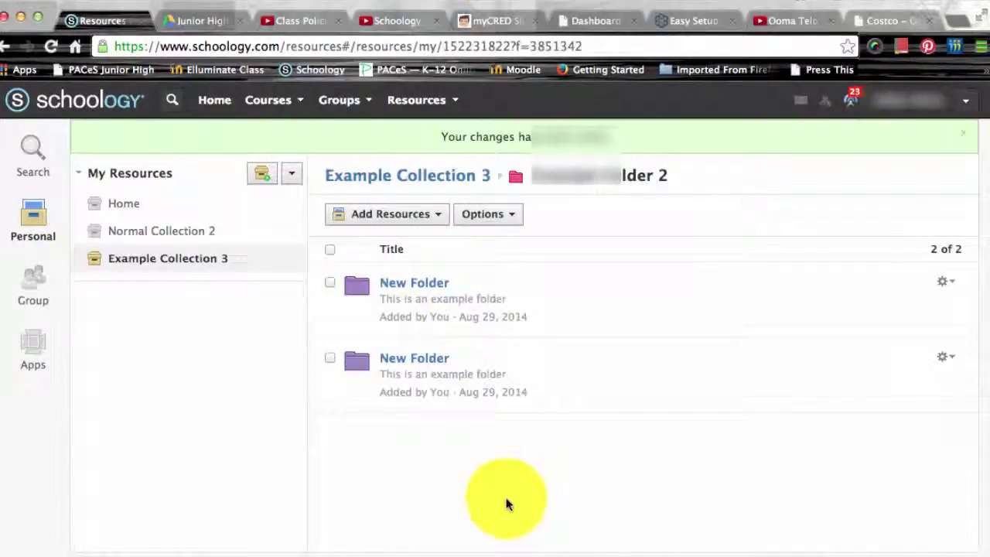
left_click(451, 184)
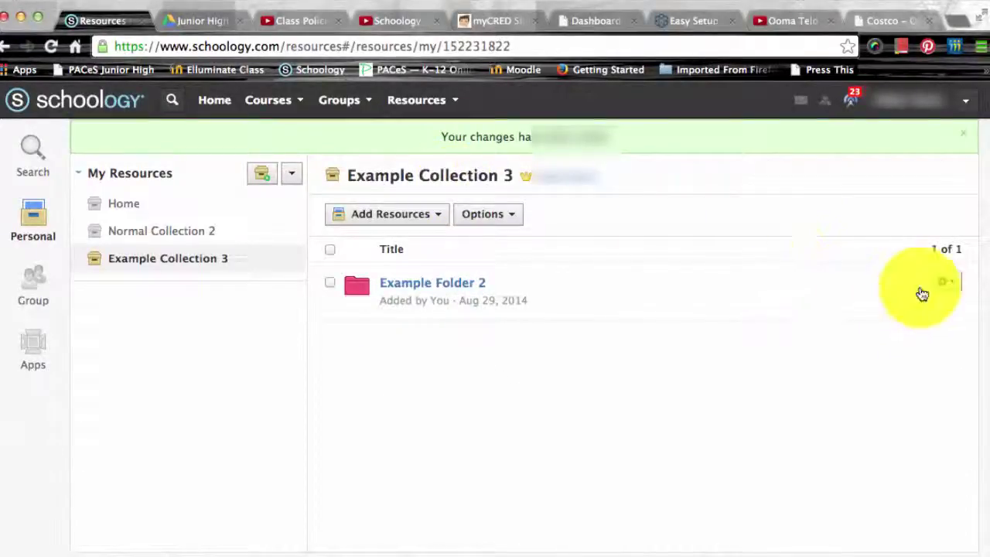
- Delete Example Folder 2 from Example Collection 3
left_click(957, 285)
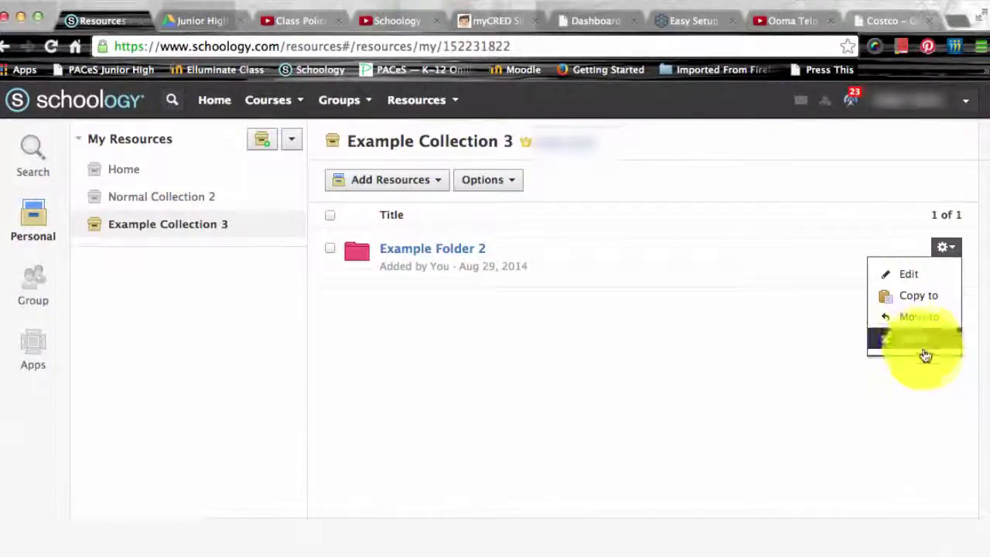
left_click(923, 347)
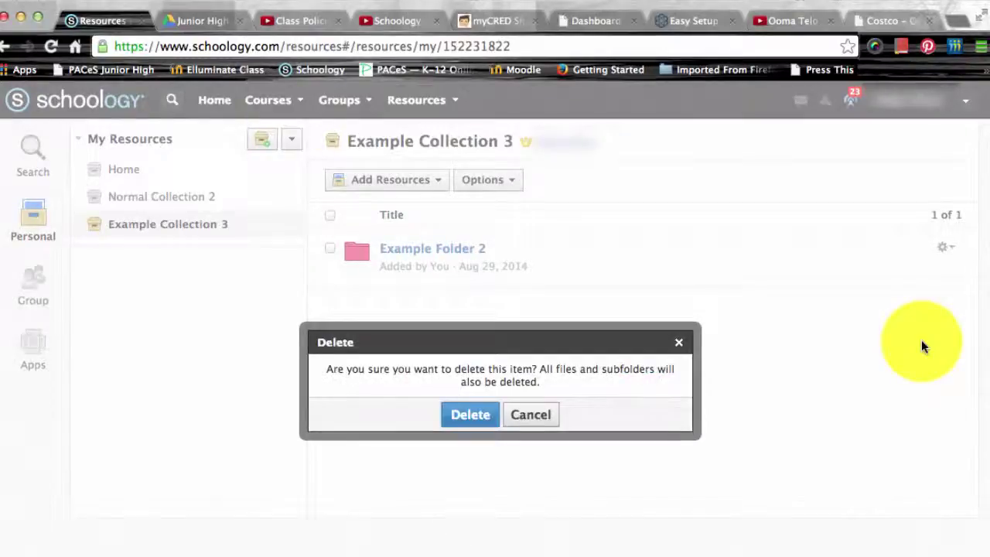
left_click(485, 418)
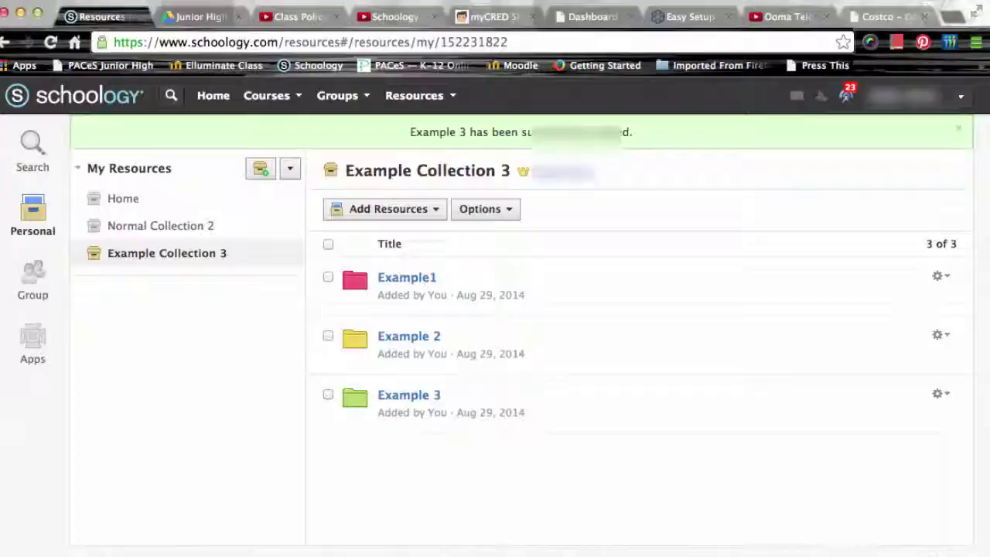
- Drag Example 2 to the top and Example 3 above Example1, then submit the order
left_click(488, 221)
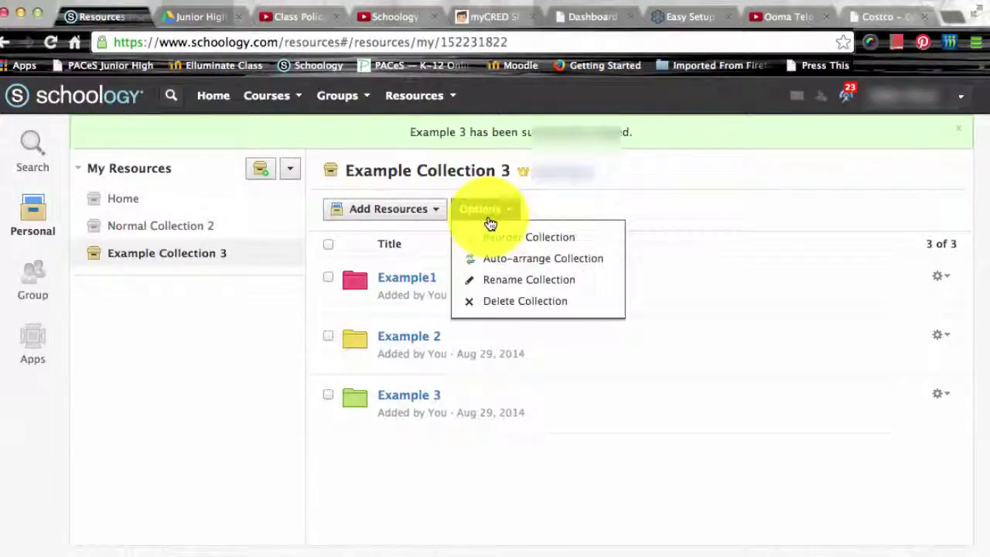
left_click(495, 236)
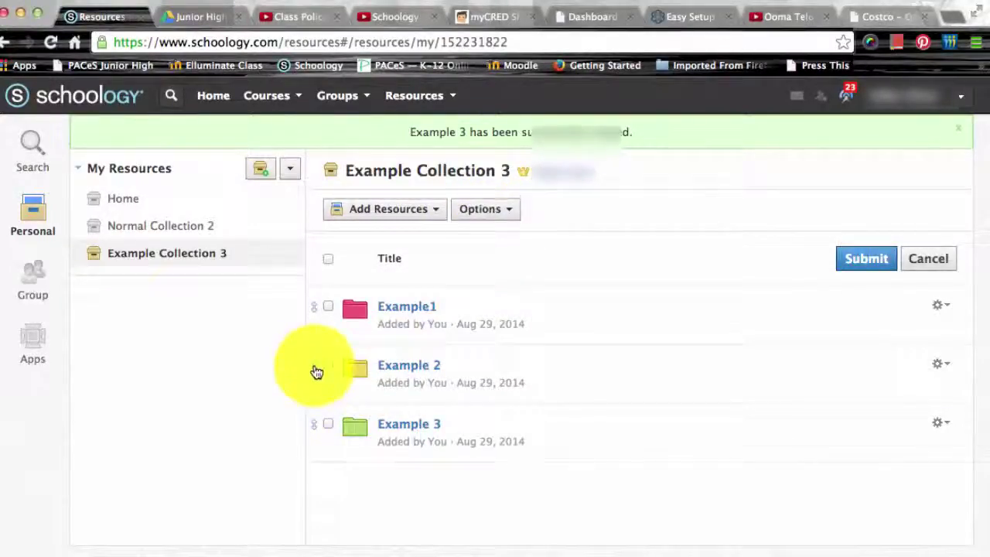
left_click_drag(316, 372, 343, 283)
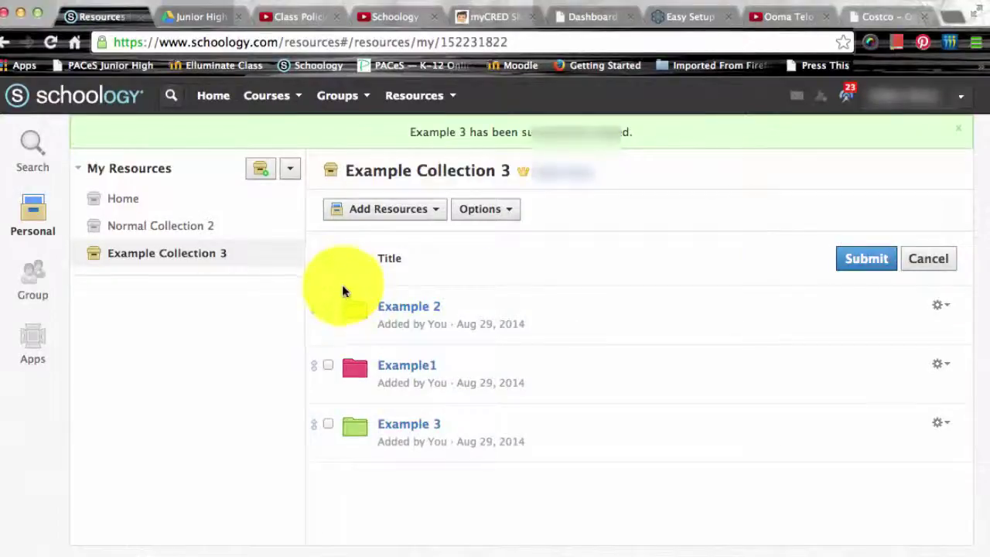
left_click_drag(316, 398, 327, 309)
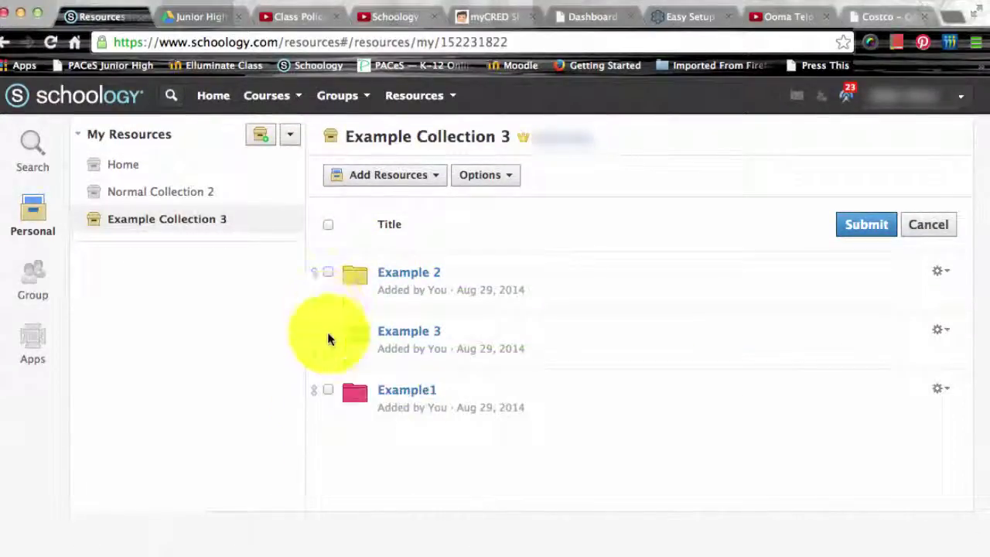
left_click(865, 228)
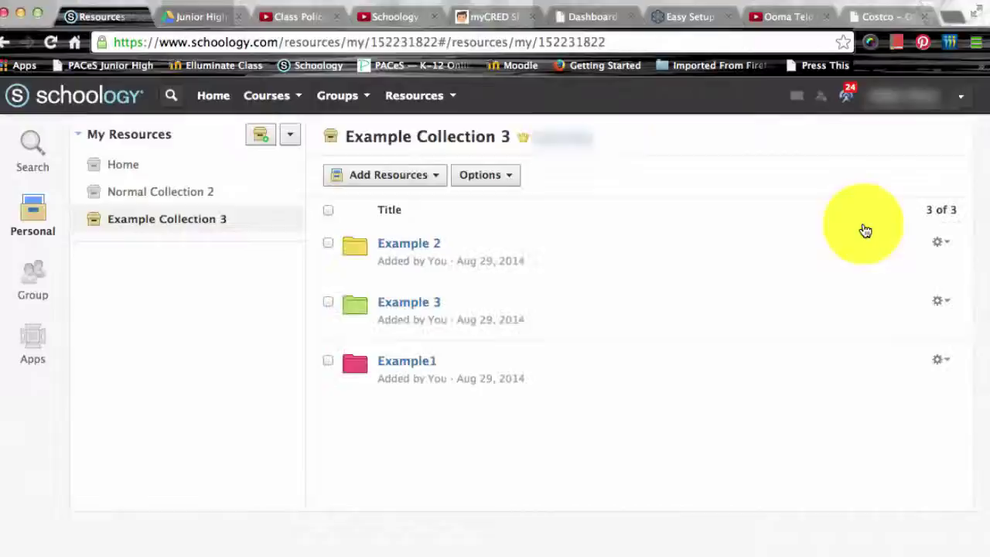
- Switch the collection to Auto-arrange and submit
left_click(504, 177)
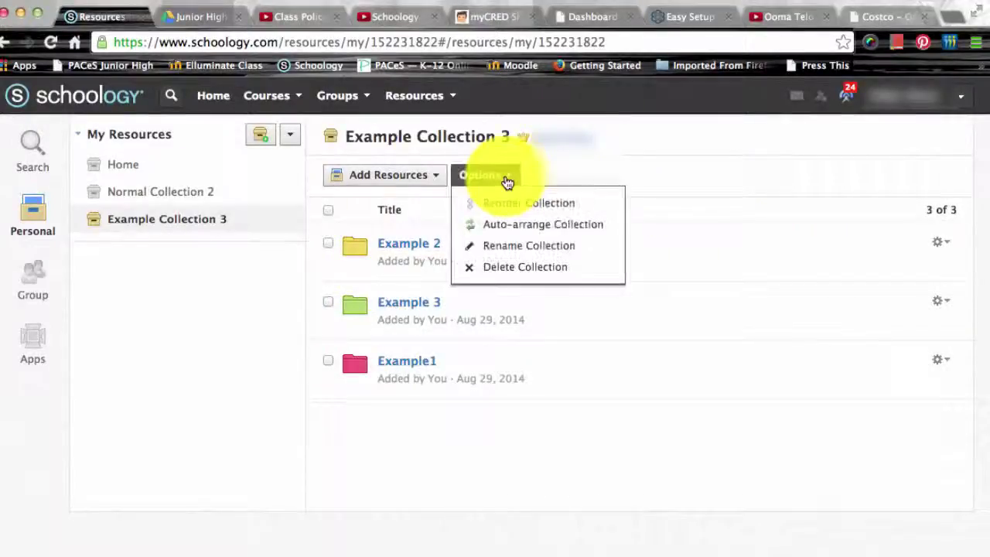
left_click(510, 224)
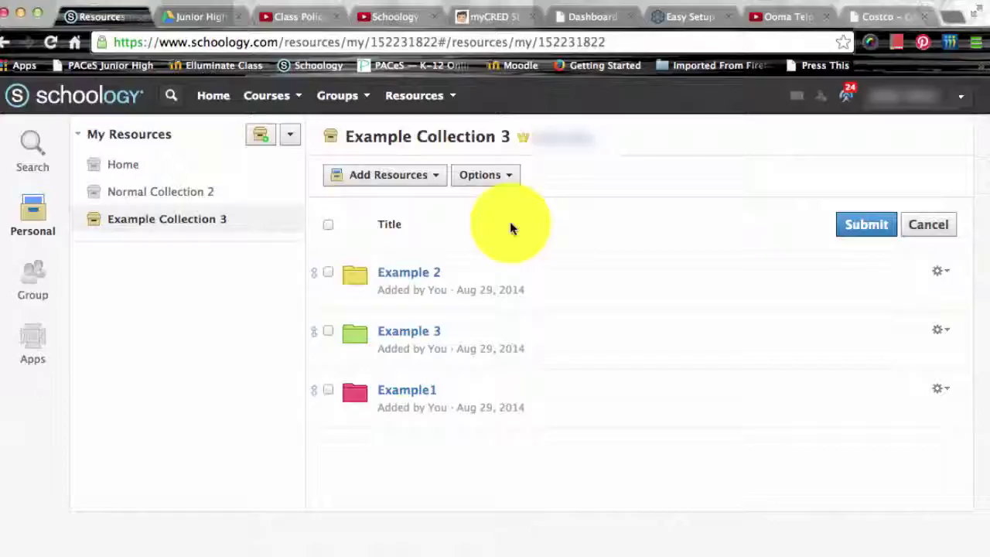
left_click(866, 226)
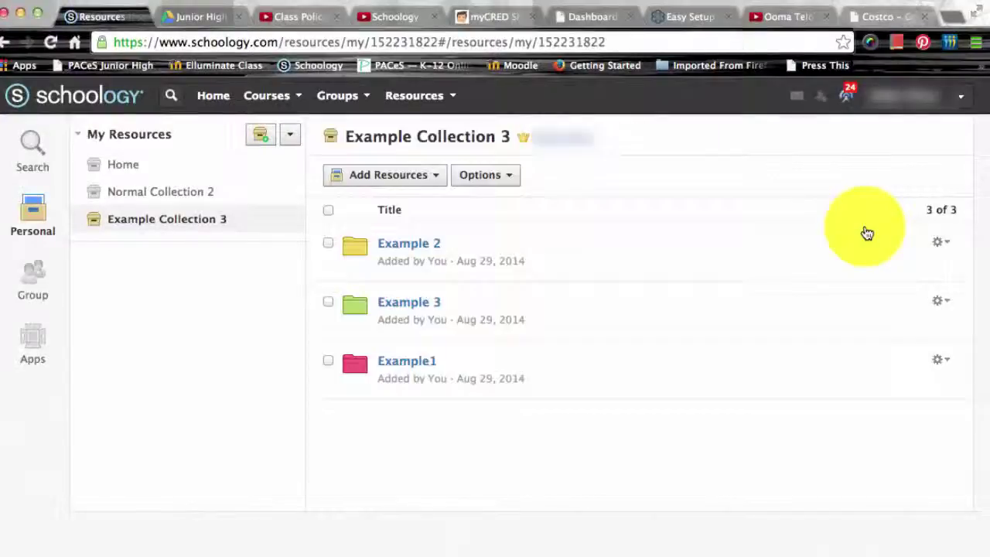
- Rename Example Collection 3, replacing 'Example' with 'New' to make 'New Collection 3'
left_click(502, 174)
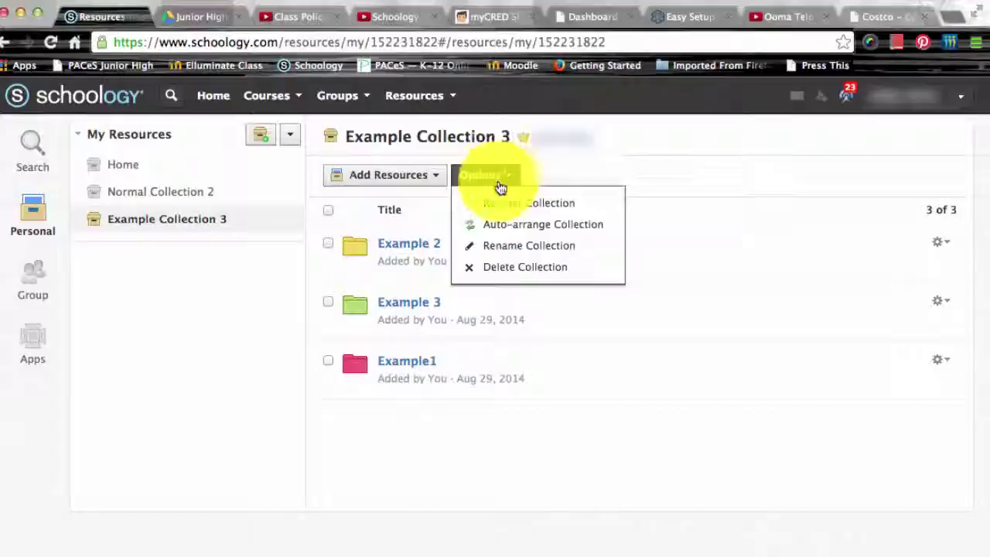
left_click(500, 248)
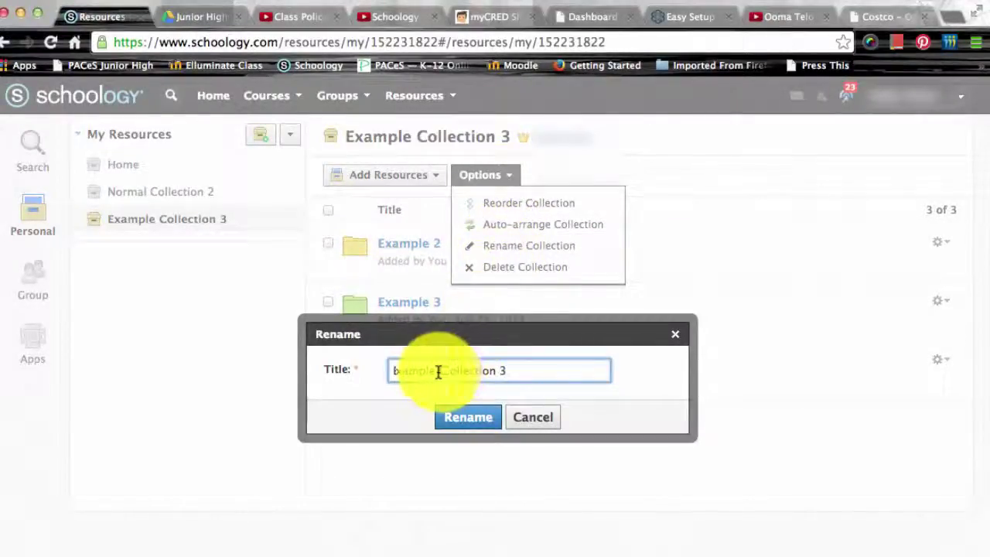
left_click_drag(430, 372, 384, 364)
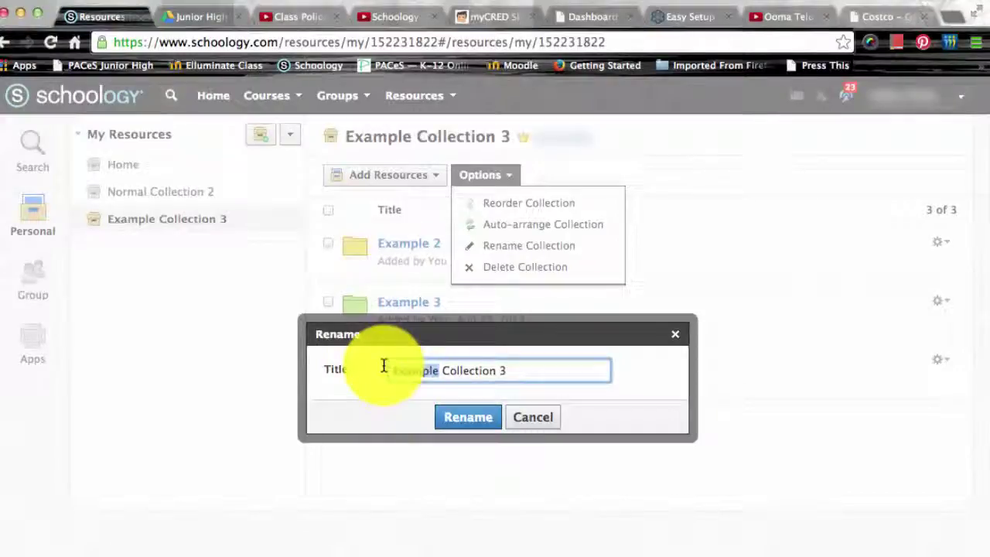
type("New")
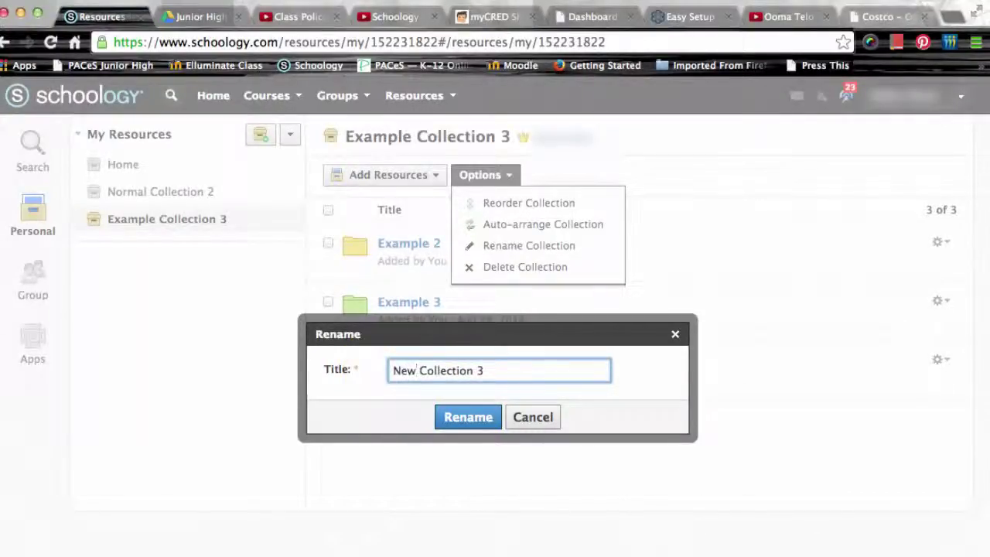
left_click(458, 421)
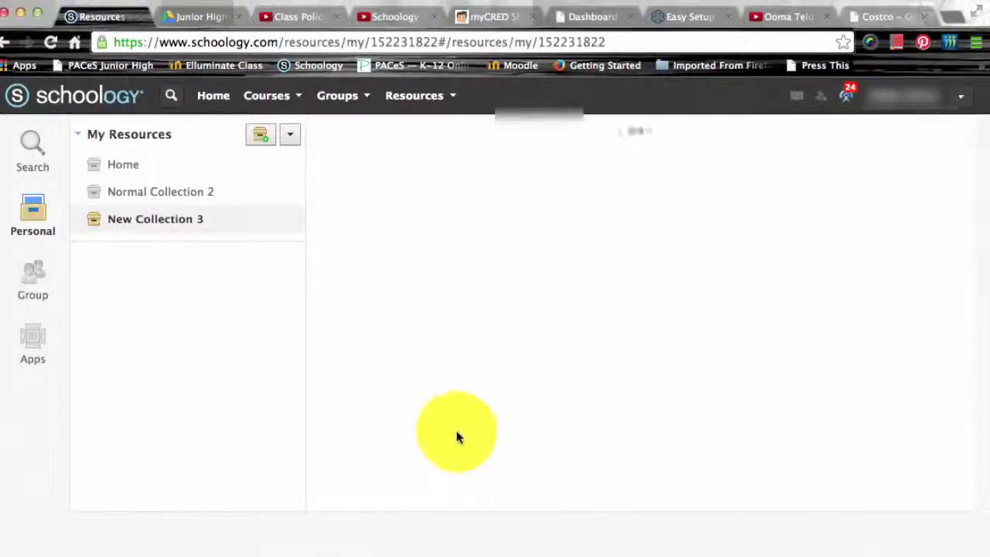
- Delete the collection 'New Collection 3' and confirm the deletion
left_click(500, 173)
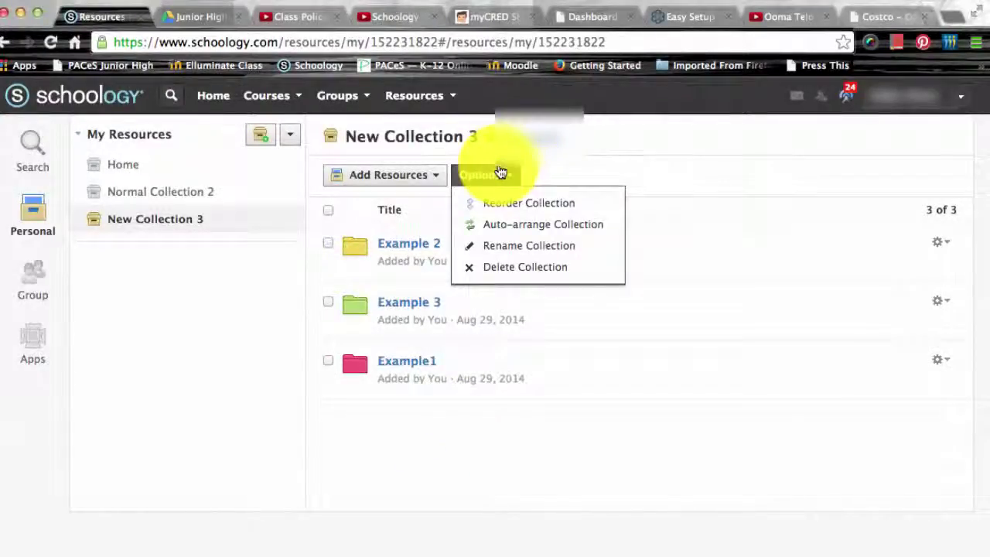
left_click(512, 267)
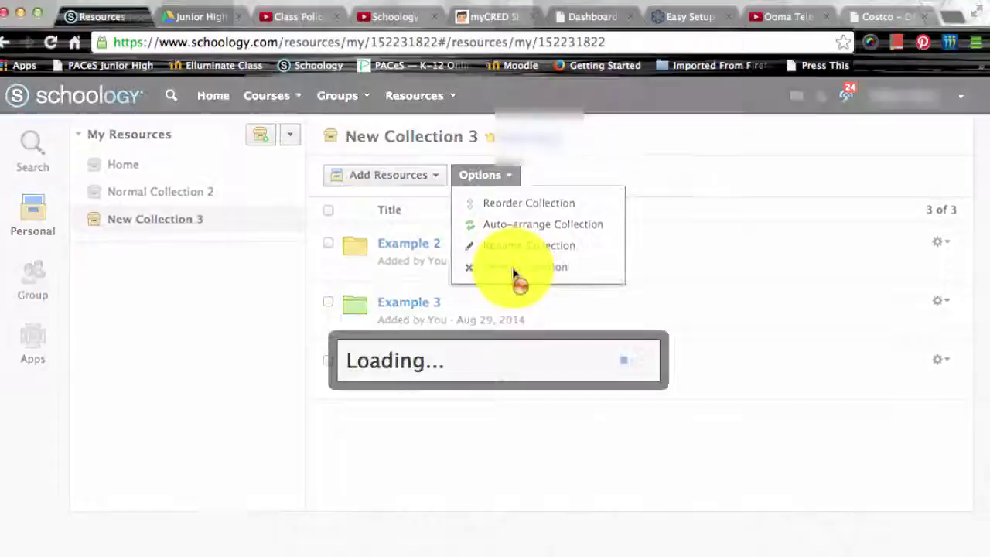
left_click(464, 416)
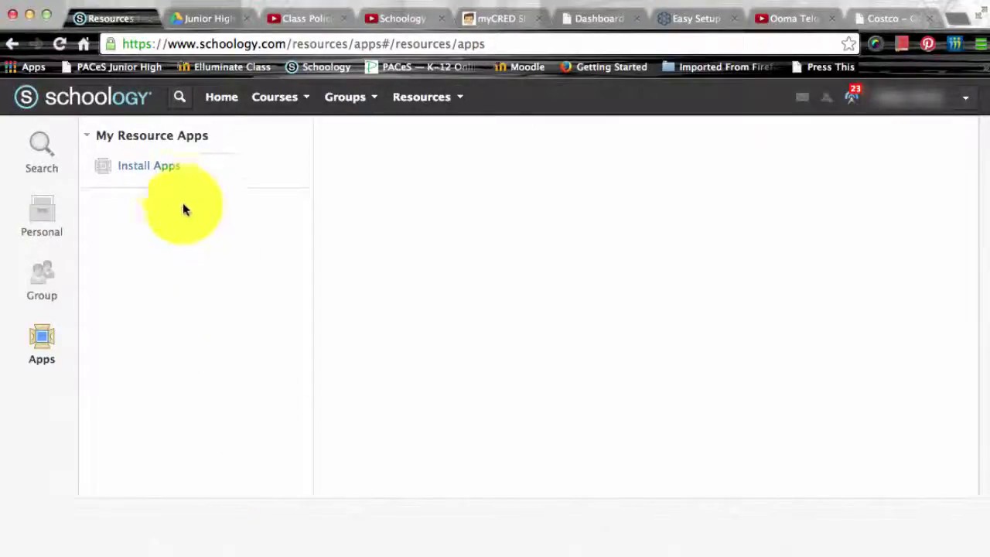
- Select Google Drive among the installable resource apps and install it
left_click(158, 167)
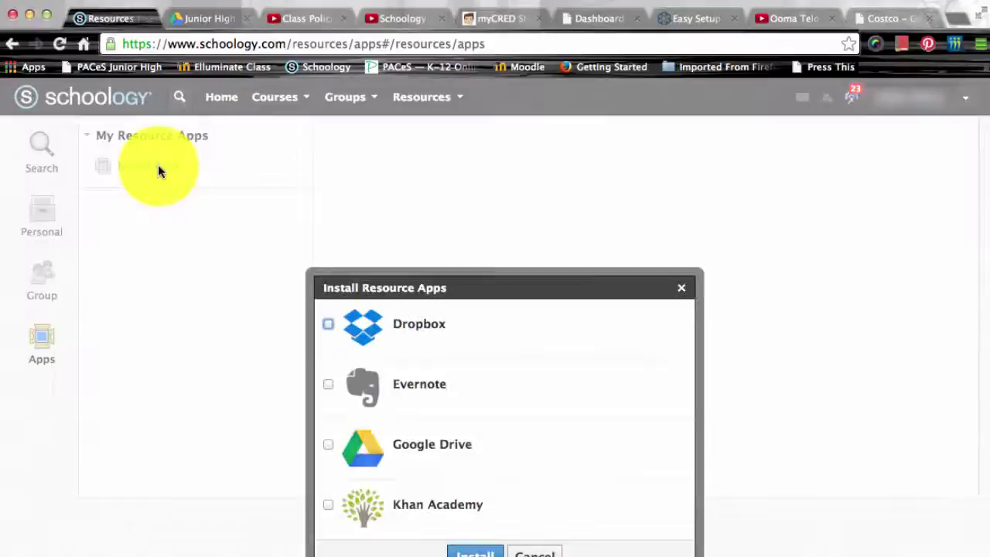
left_click(328, 447)
left_click(474, 553)
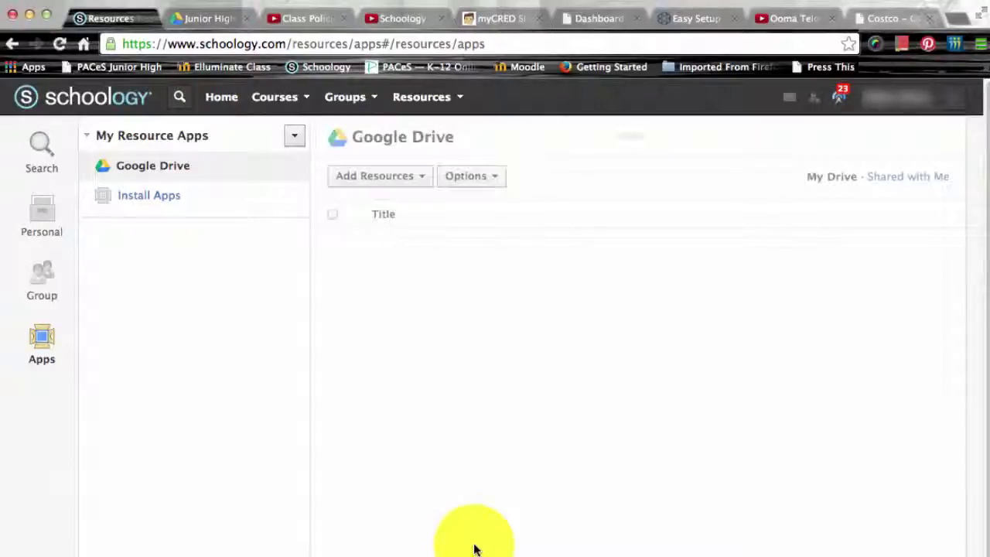
- Pick Dropbox from the installable resource apps list and install it
left_click(164, 200)
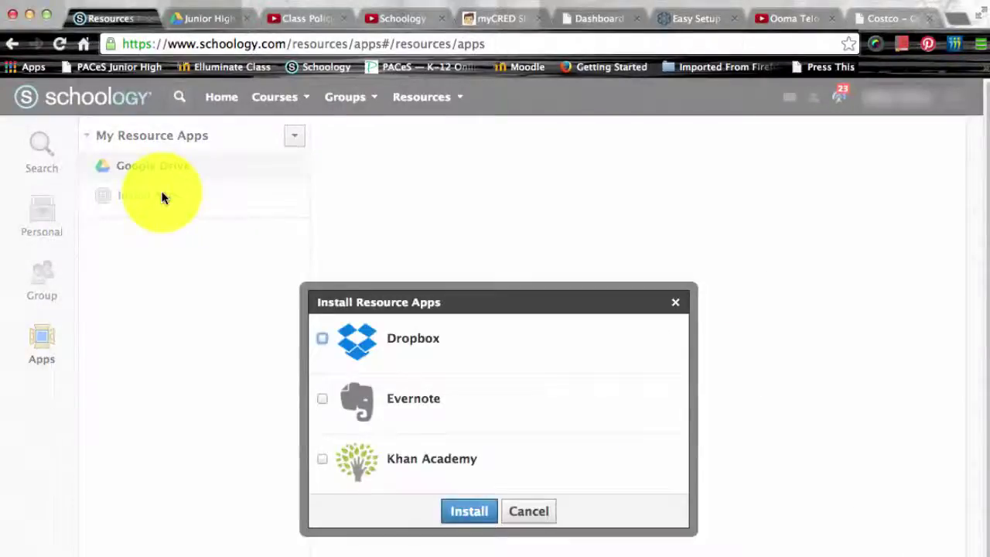
left_click(321, 341)
left_click(455, 517)
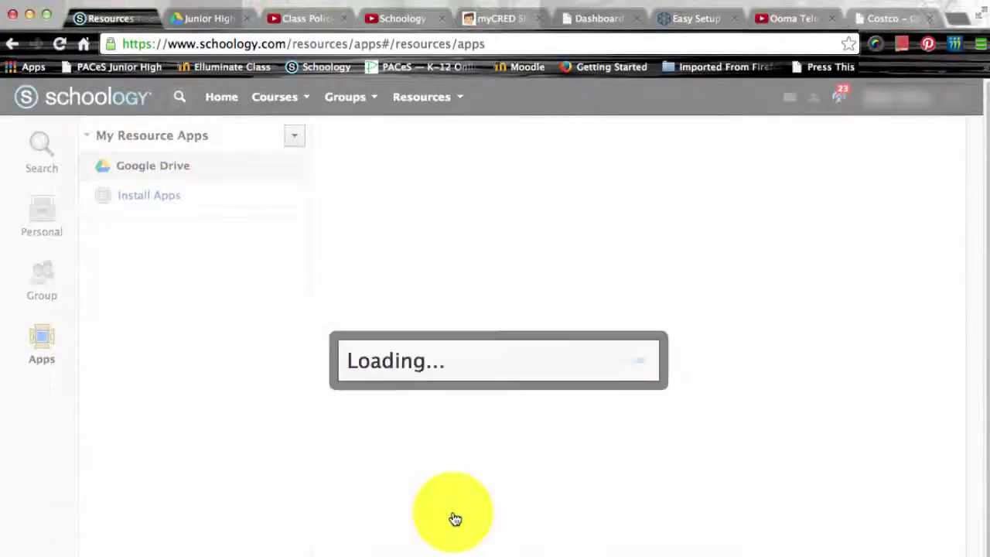